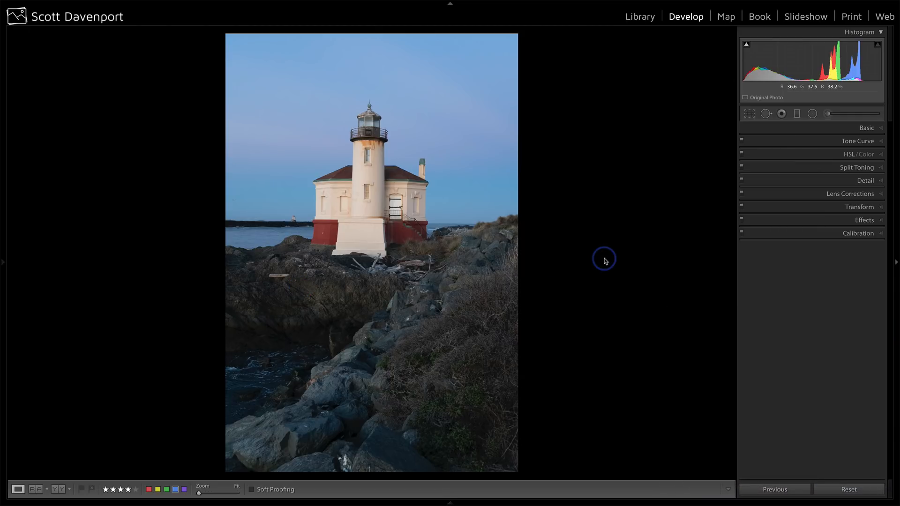
Set the photo's crop to a 1 x 1 aspect ratio positioned around the lighthouse, with everything outside it blacked out.
{"action": "key", "text": "r"}
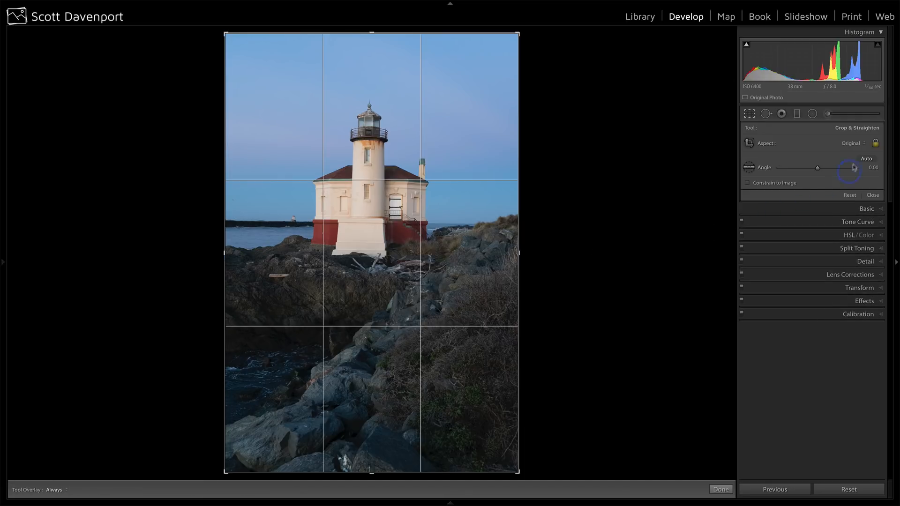
{"action": "left_click", "coordinate": [854, 146]}
{"action": "left_click", "coordinate": [848, 159]}
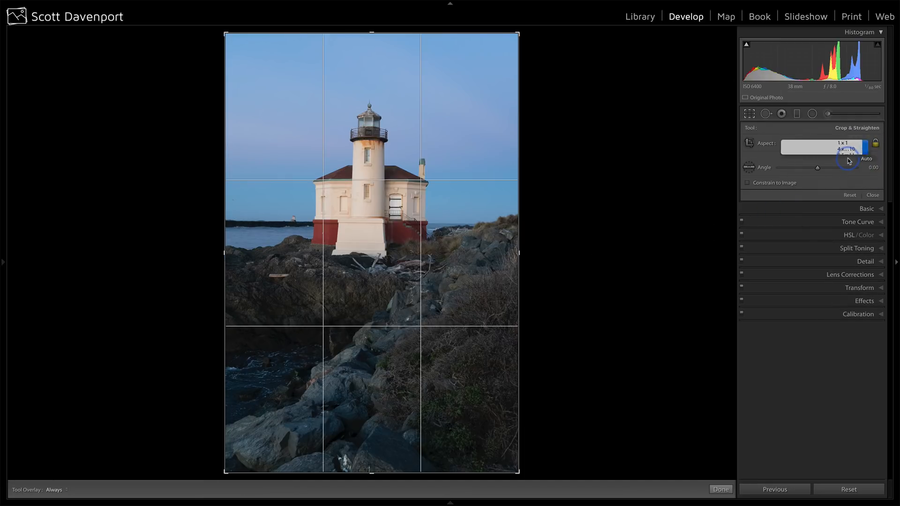
{"action": "mouse_move", "coordinate": [404, 289]}
{"action": "left_mouse_down"}
{"action": "mouse_move", "coordinate": [405, 280]}
{"action": "mouse_move", "coordinate": [402, 301]}
{"action": "mouse_move", "coordinate": [408, 296]}
{"action": "left_mouse_up"}
{"action": "key", "text": "l"}
{"action": "key", "text": "l"}
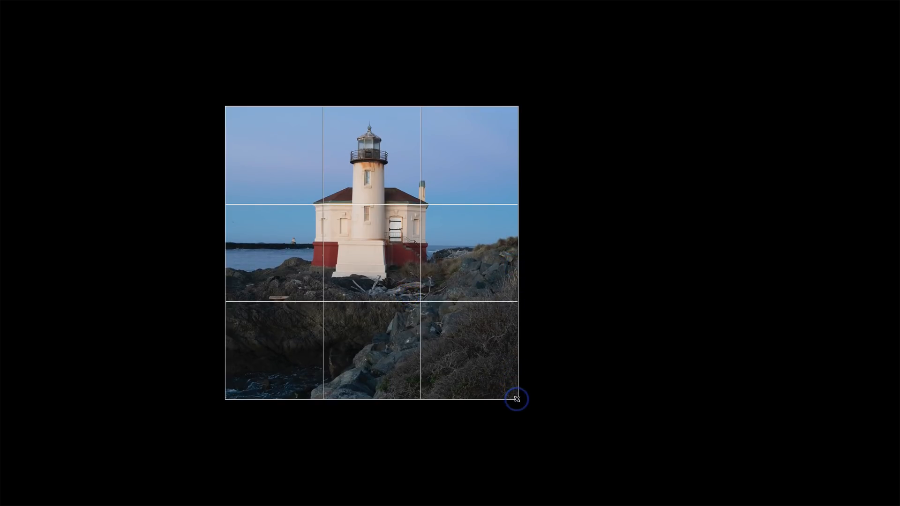
Tighten the square crop around the lighthouse, leaving some sky above the tower, and apply it before restoring the interface.
{"action": "left_click_drag", "start_coordinate": [517, 399], "coordinate": [502, 392]}
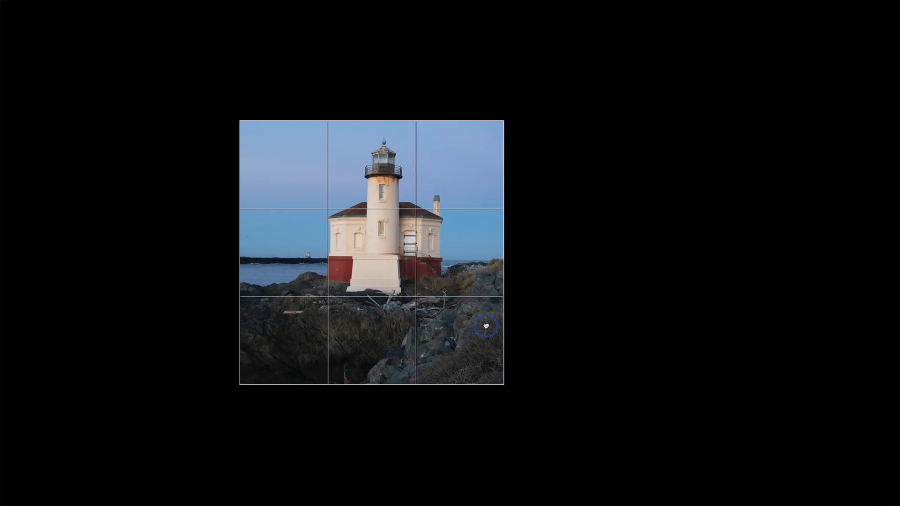
{"action": "left_click_drag", "start_coordinate": [485, 326], "coordinate": [484, 311]}
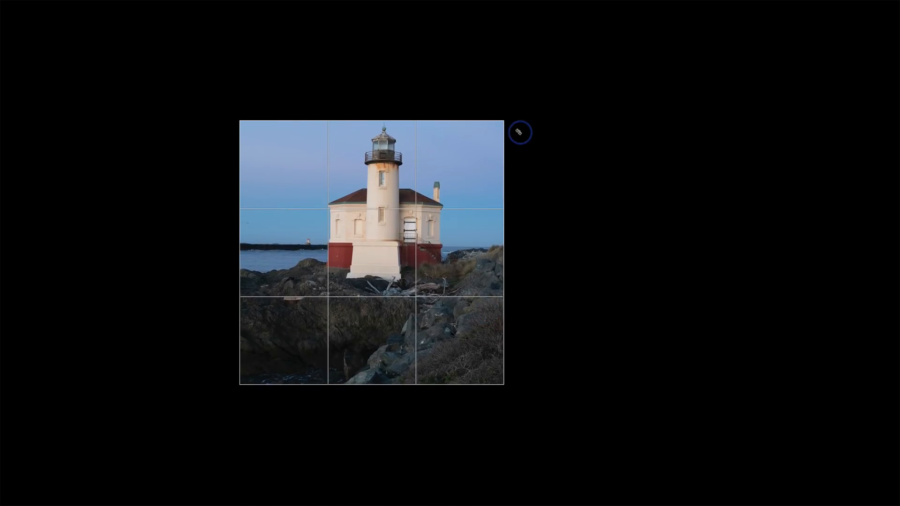
{"action": "left_click_drag", "start_coordinate": [504, 120], "coordinate": [514, 112]}
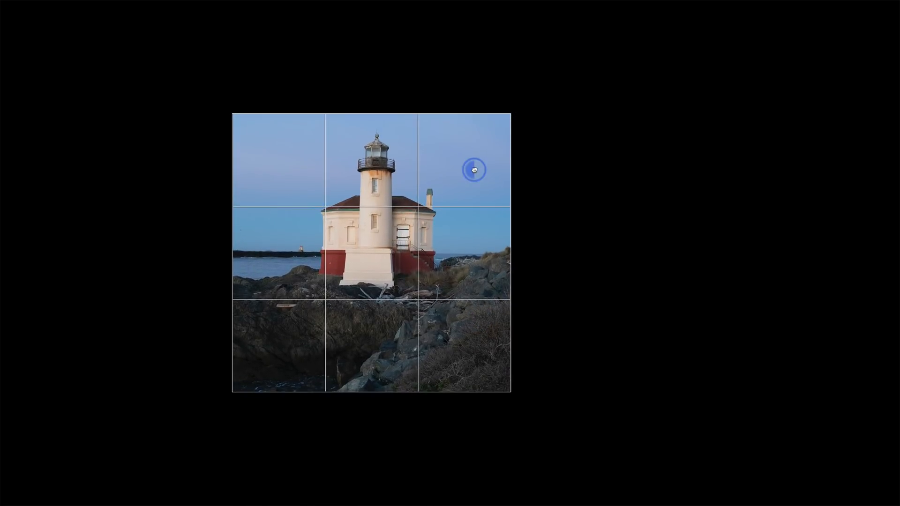
{"action": "left_click_drag", "start_coordinate": [474, 170], "coordinate": [474, 164]}
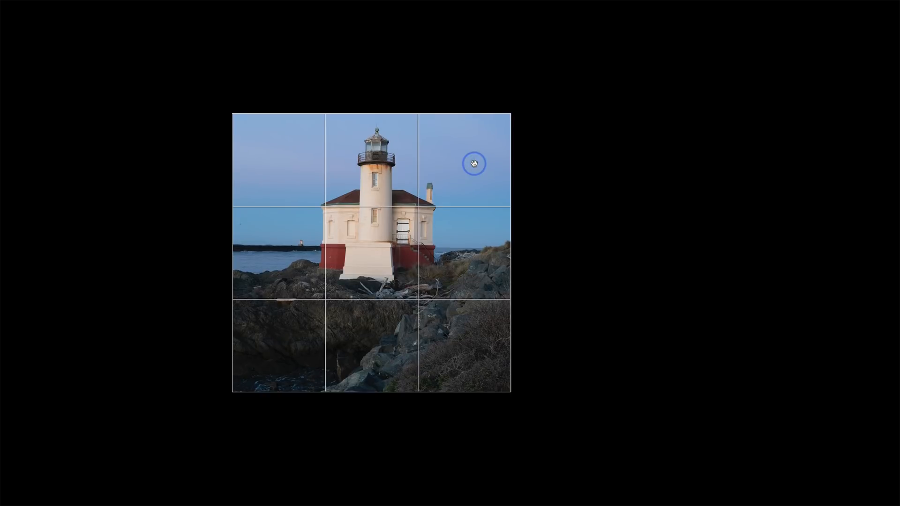
{"action": "key", "text": "Return"}
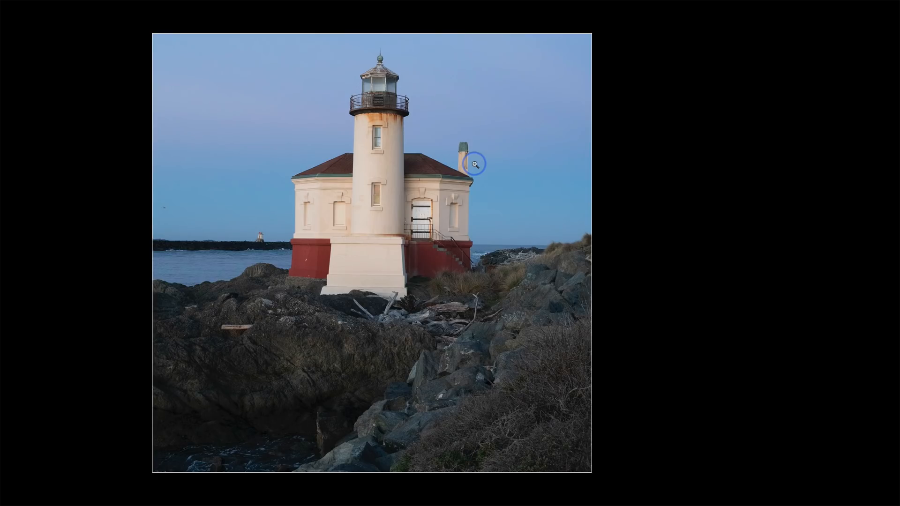
{"action": "key", "text": "l"}
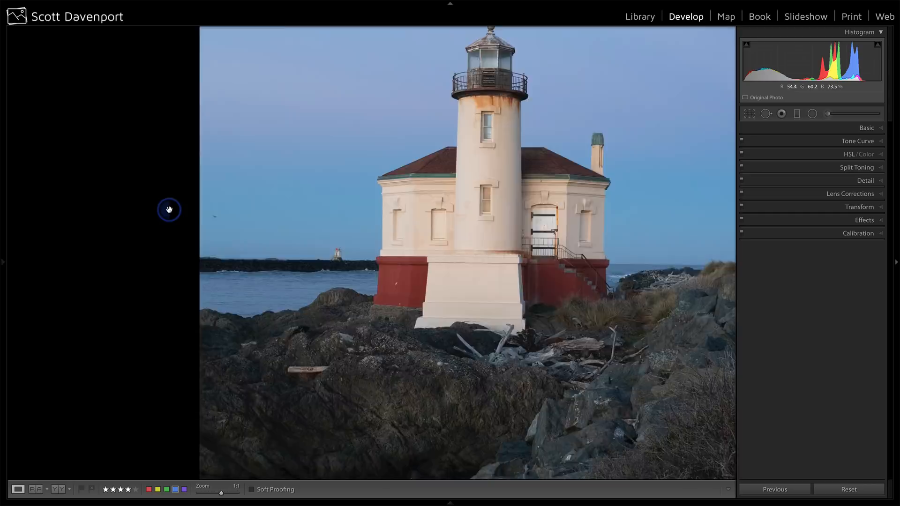
Remove the small bird from the sky beside the lighthouse with a Heal spot of size 42.
{"action": "left_click", "coordinate": [169, 211]}
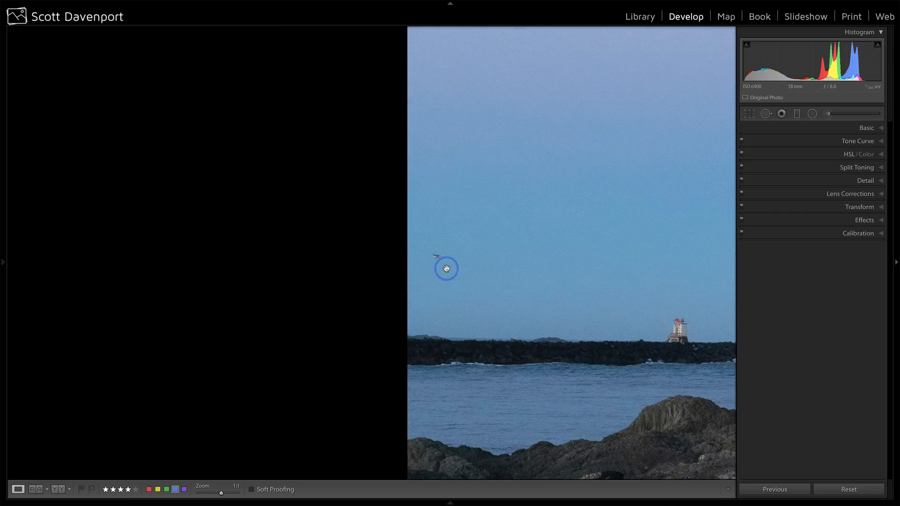
{"action": "key", "text": "q"}
{"action": "scroll", "coordinate": [459, 255], "scroll_direction": "down", "scroll_amount": 2}
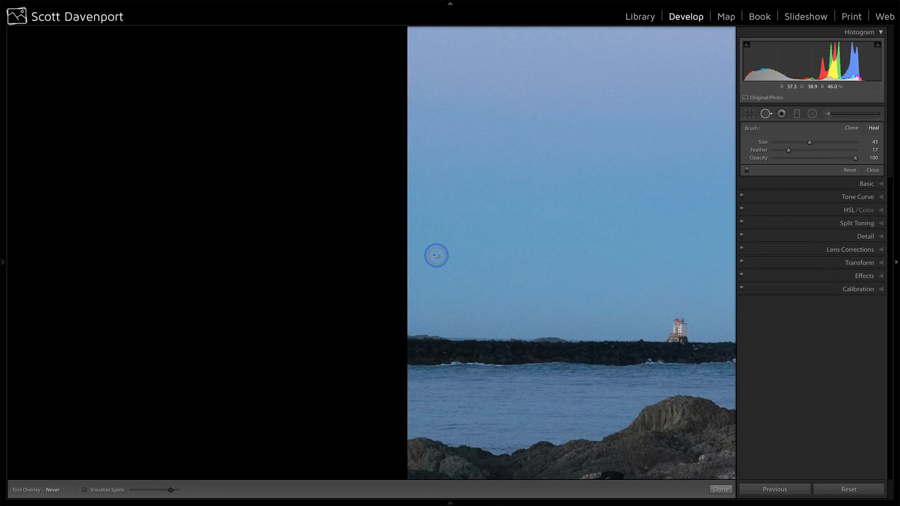
{"action": "left_click", "coordinate": [436, 256]}
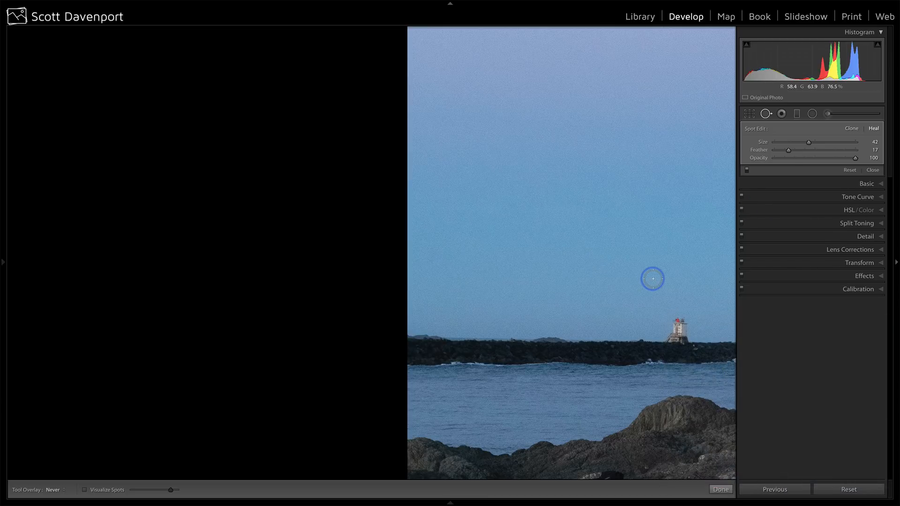
Cover the small distant beacon on the jetty with a Heal spot of size 75.
{"action": "left_click_drag", "start_coordinate": [653, 279], "coordinate": [420, 255]}
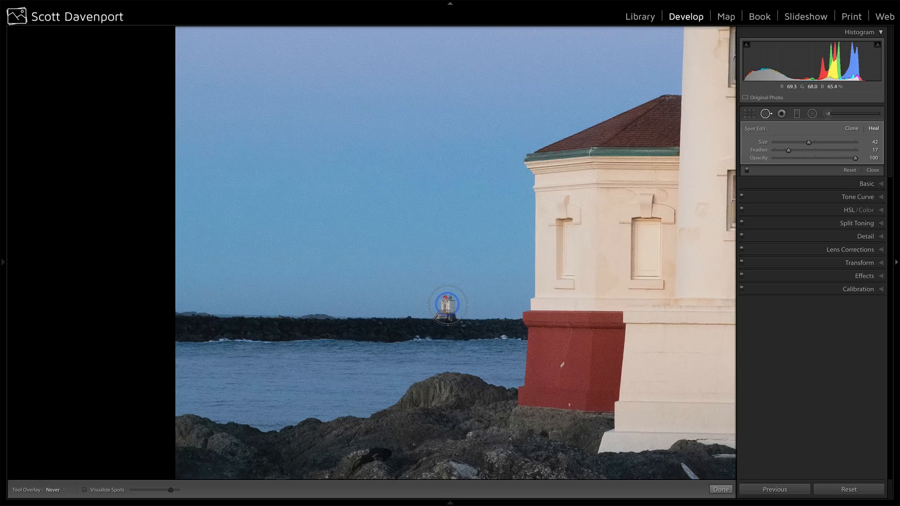
{"action": "scroll", "coordinate": [446, 306], "scroll_direction": "up", "scroll_amount": 5}
{"action": "left_click", "coordinate": [445, 305]}
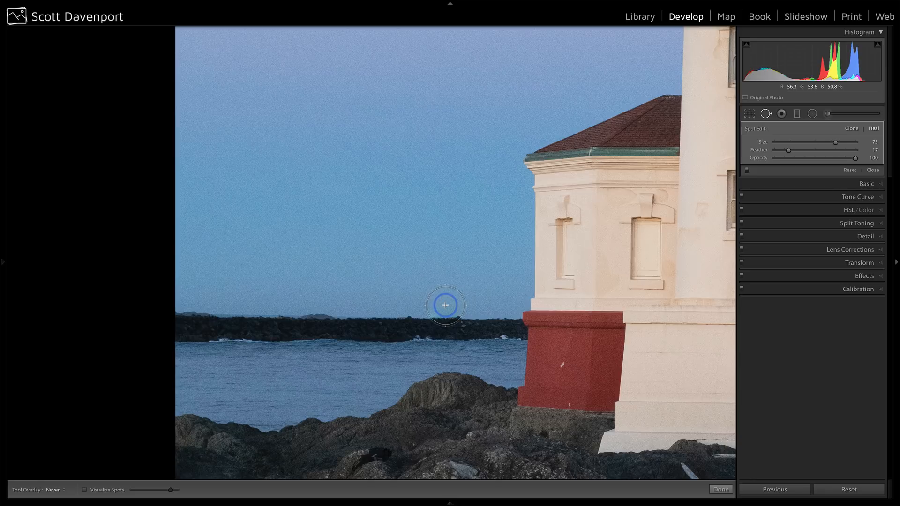
Change the beacon spot to Clone and move its source along the jetty, away from the spot, so the horizon and rocks line up.
{"action": "key", "text": "h"}
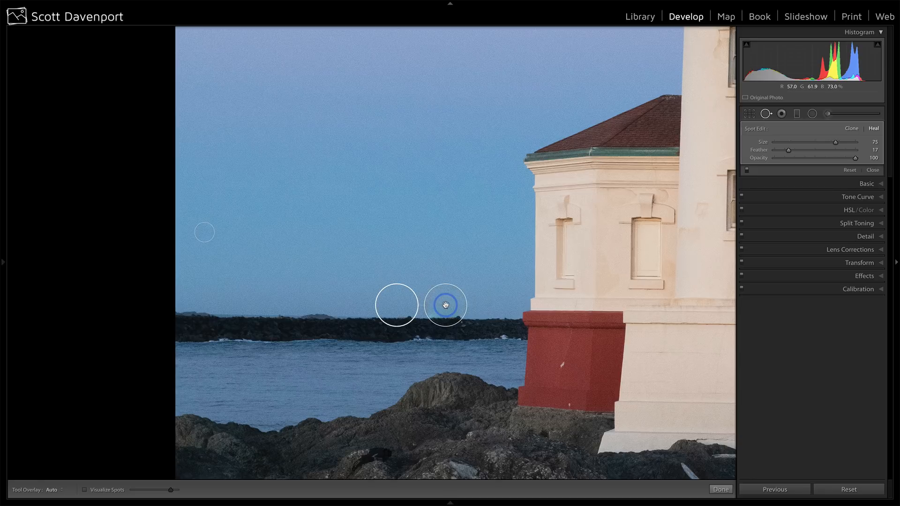
{"action": "right_click", "coordinate": [404, 305]}
{"action": "left_click", "coordinate": [412, 307]}
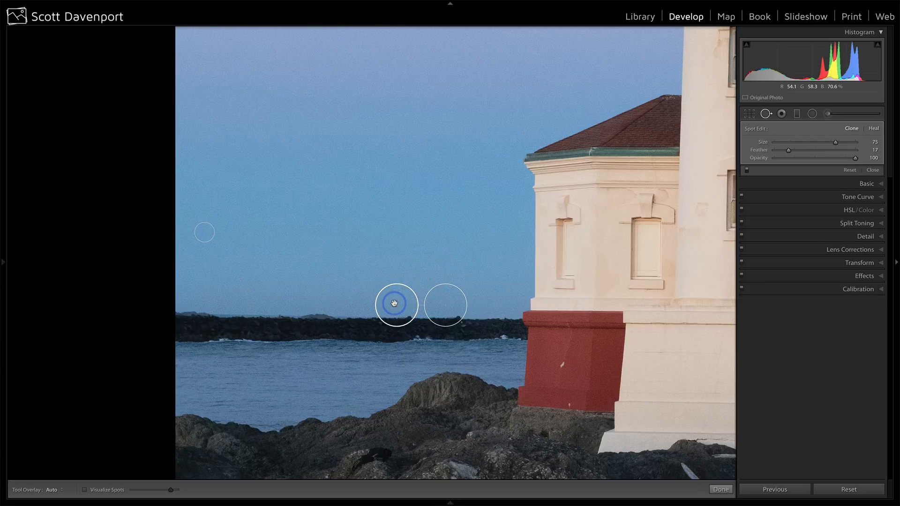
{"action": "left_click_drag", "start_coordinate": [394, 302], "coordinate": [380, 303]}
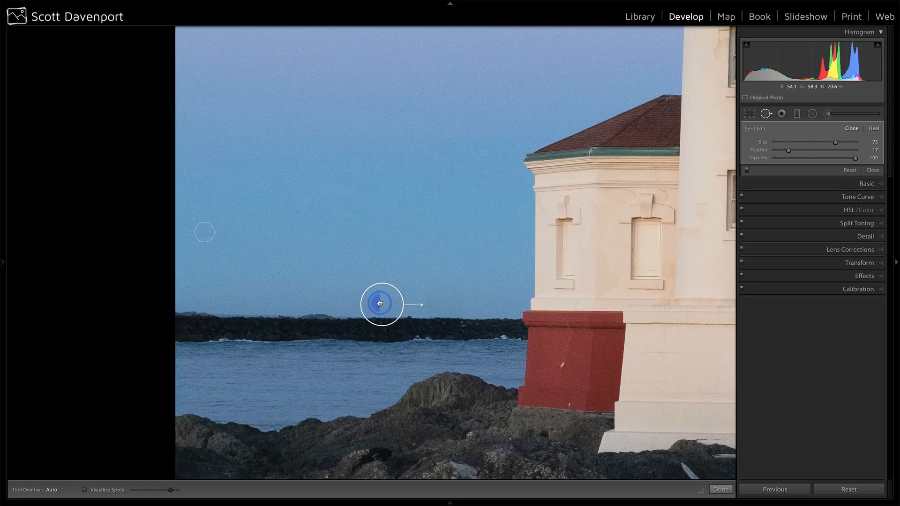
{"action": "left_click_drag", "start_coordinate": [380, 304], "coordinate": [381, 303]}
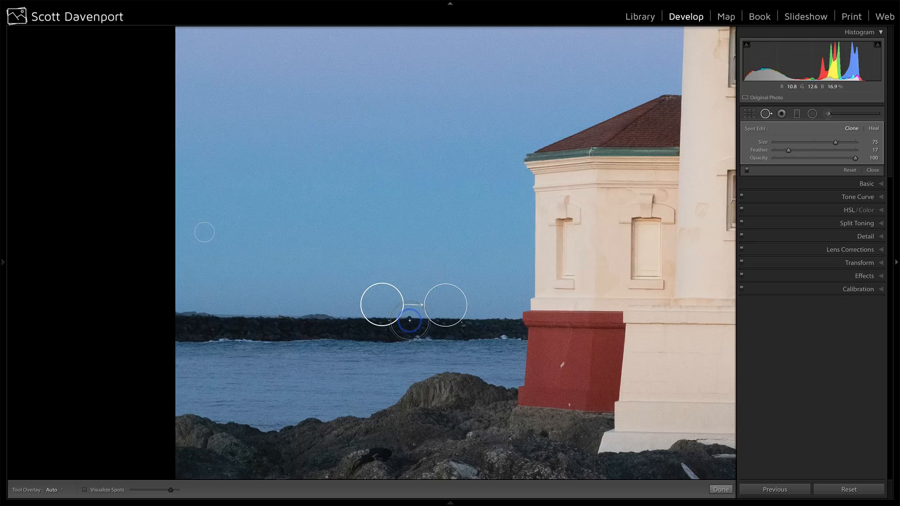
{"action": "key", "text": "h"}
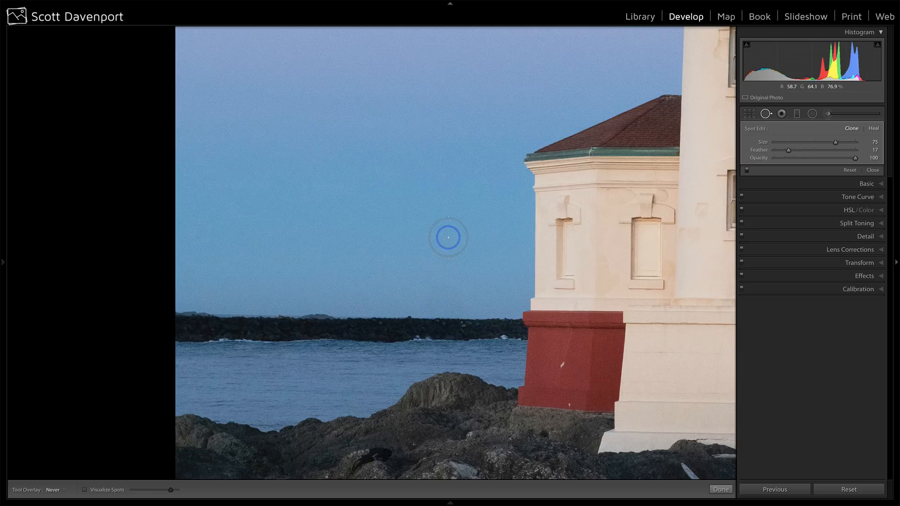
Check the whole photo for remaining blemishes with the spot visualization, and leave spot removal.
{"action": "key", "text": "z"}
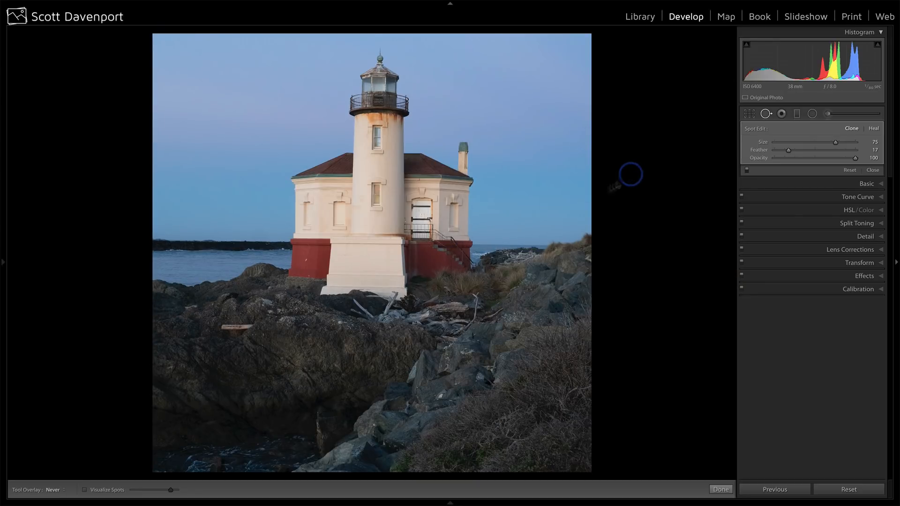
{"action": "left_click", "coordinate": [97, 490]}
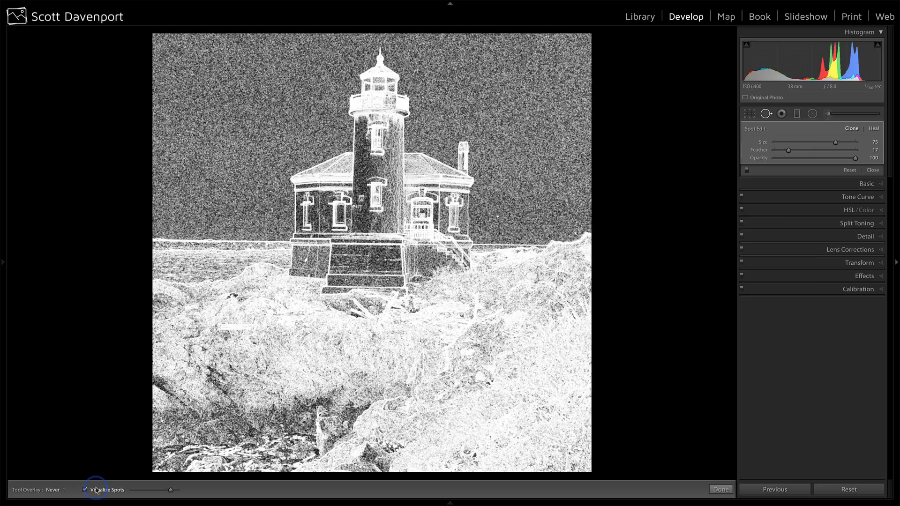
{"action": "left_click", "coordinate": [97, 490]}
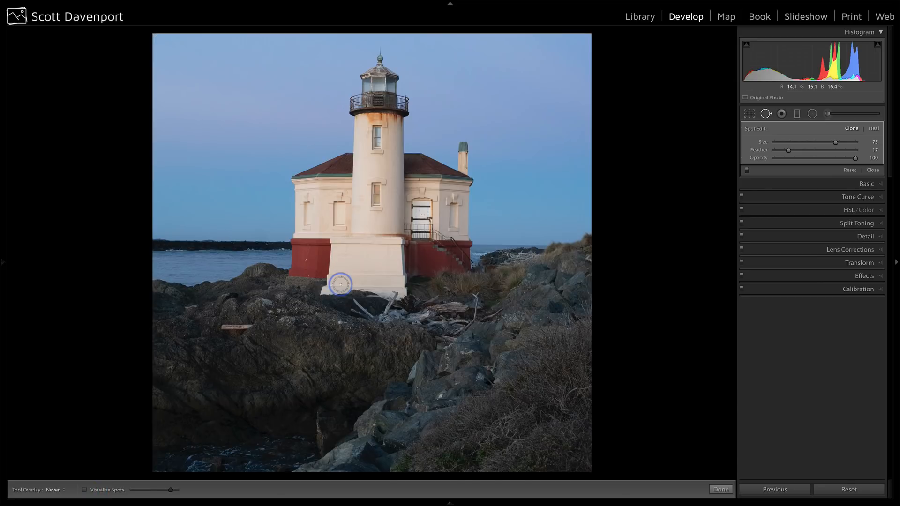
{"action": "key", "text": "q"}
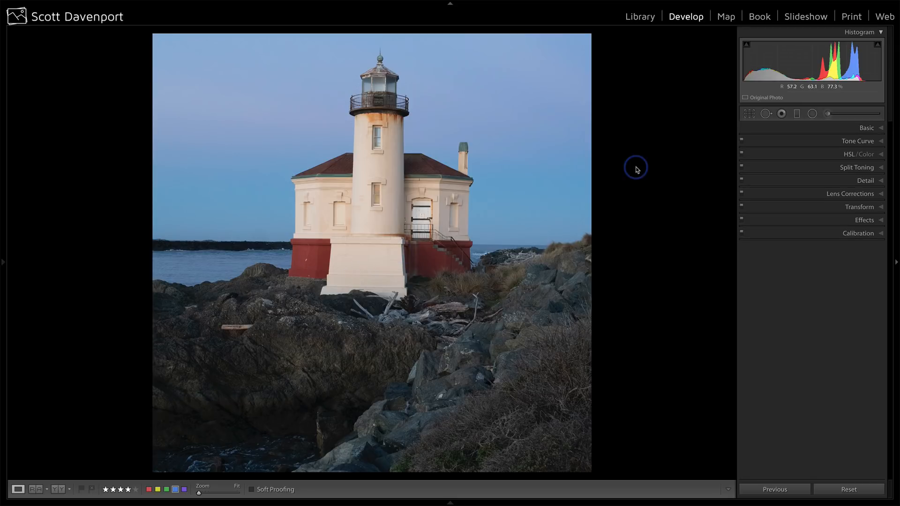
Inspect the lighthouse's noise at 1:1 and aim the Detail preview at the roof eave against the sky.
{"action": "left_click", "coordinate": [424, 211]}
{"action": "left_click_drag", "start_coordinate": [352, 237], "coordinate": [467, 244]}
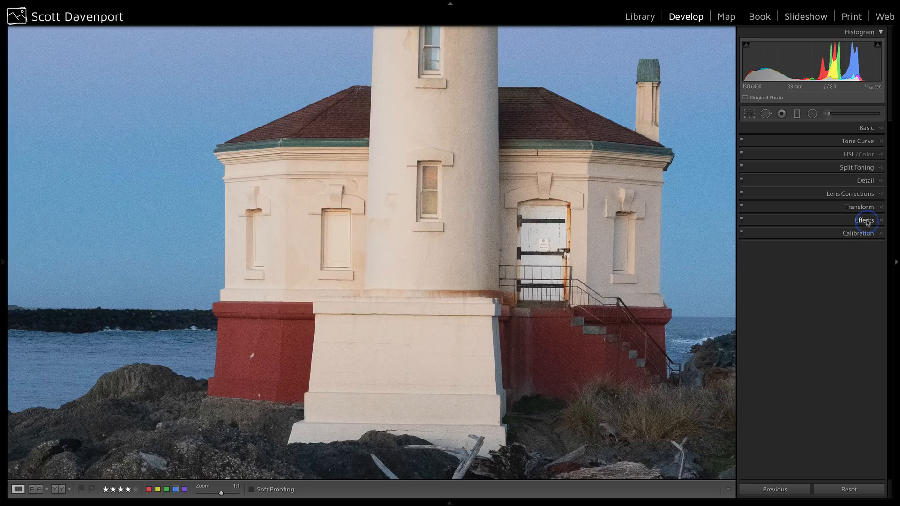
{"action": "left_click", "coordinate": [864, 181]}
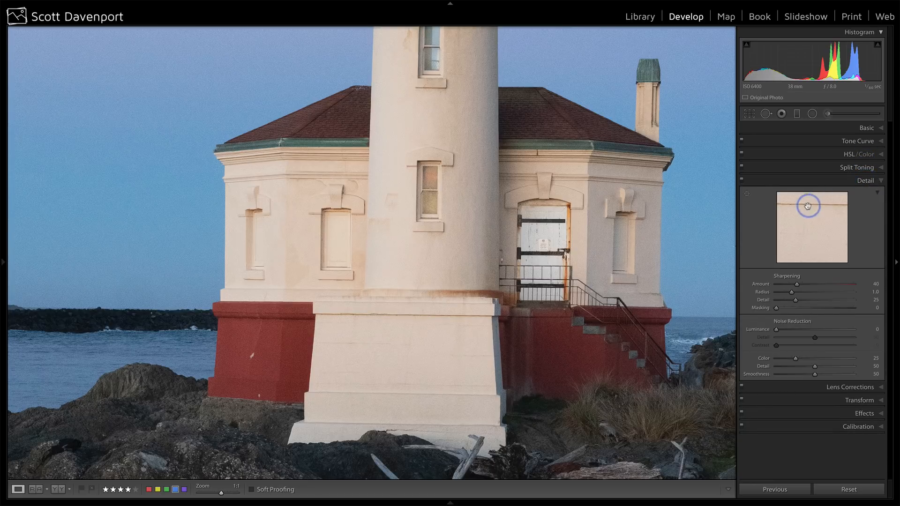
{"action": "left_click", "coordinate": [746, 194]}
{"action": "left_click", "coordinate": [659, 175]}
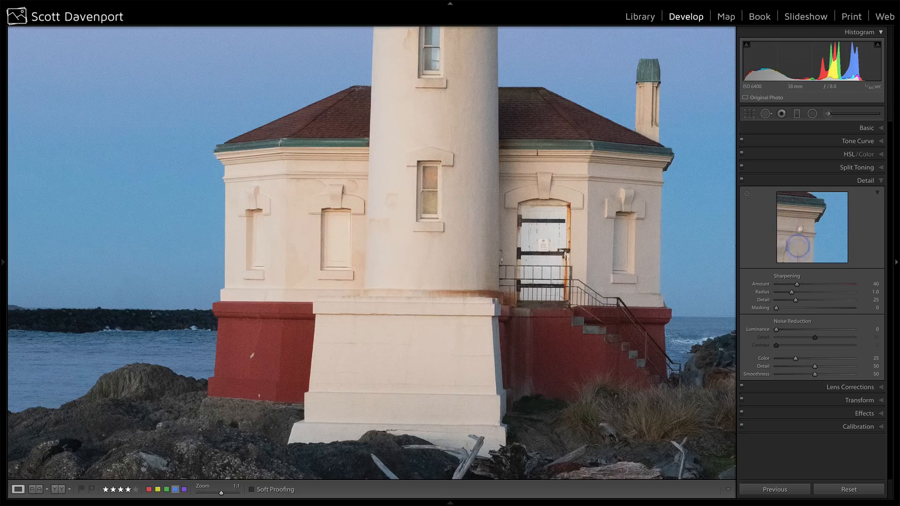
{"action": "left_click", "coordinate": [840, 287]}
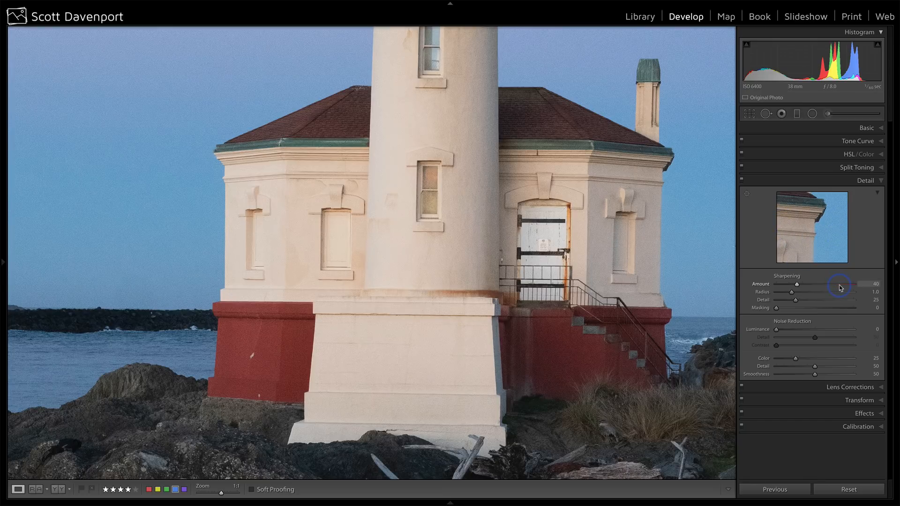
Set the luminance noise reduction to 25 and return to the full photo.
{"action": "left_click", "coordinate": [776, 331]}
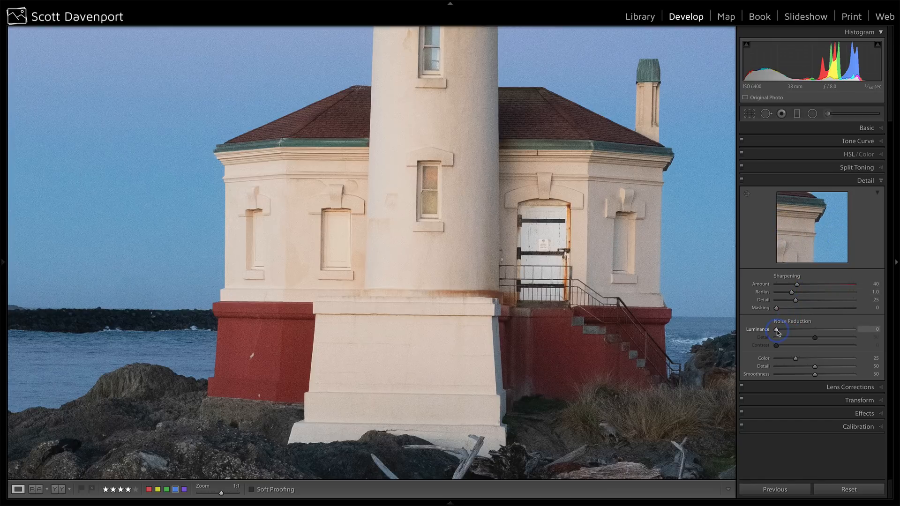
{"action": "left_click_drag", "start_coordinate": [777, 332], "coordinate": [780, 333]}
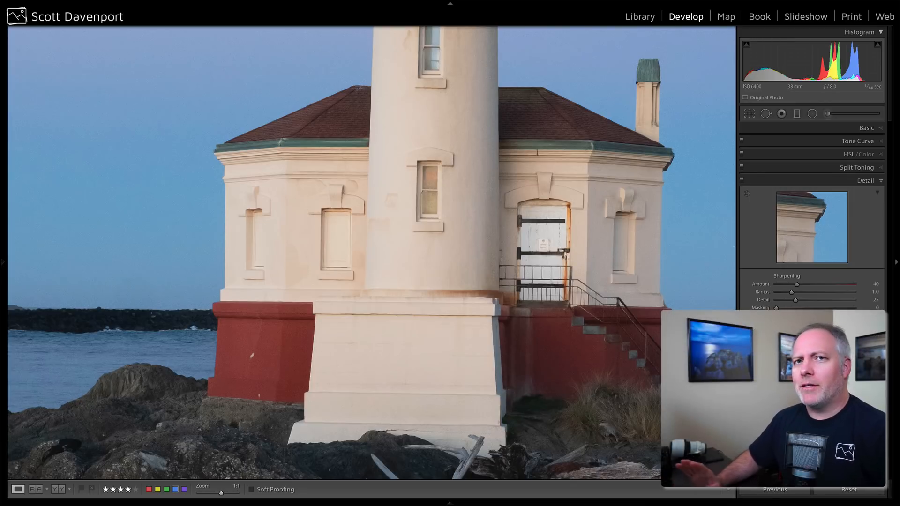
{"action": "left_click", "coordinate": [795, 330]}
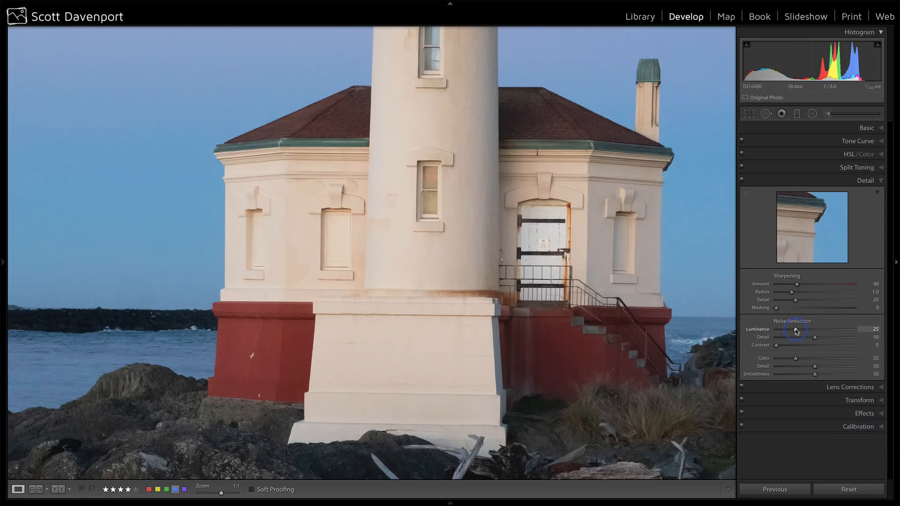
{"action": "left_click", "coordinate": [807, 368]}
{"action": "left_click", "coordinate": [871, 182]}
{"action": "key", "text": "z"}
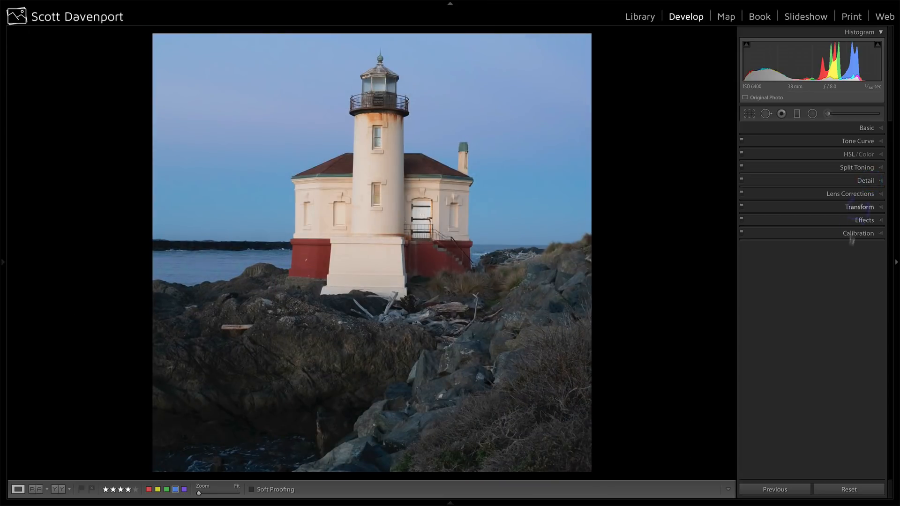
Review the lens profile correction settings and apply the Auto Upright perspective correction.
{"action": "left_click", "coordinate": [839, 194]}
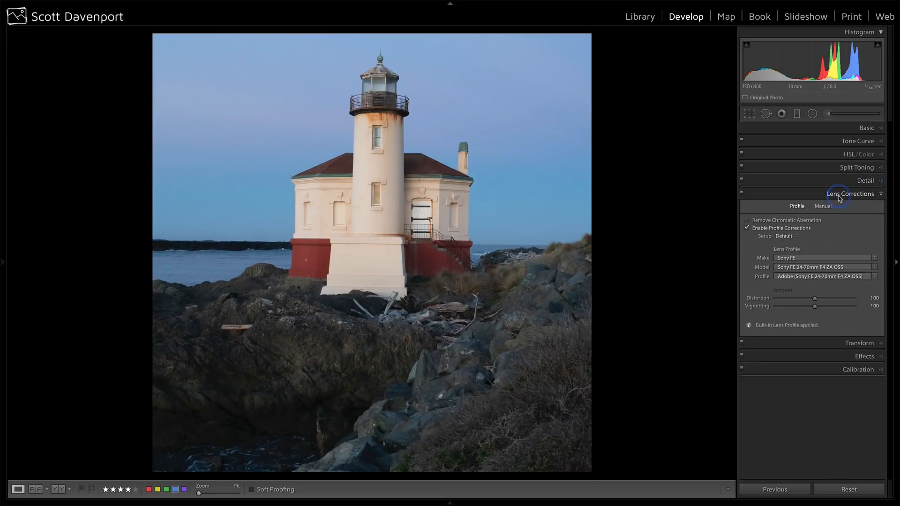
{"action": "left_click", "coordinate": [837, 194]}
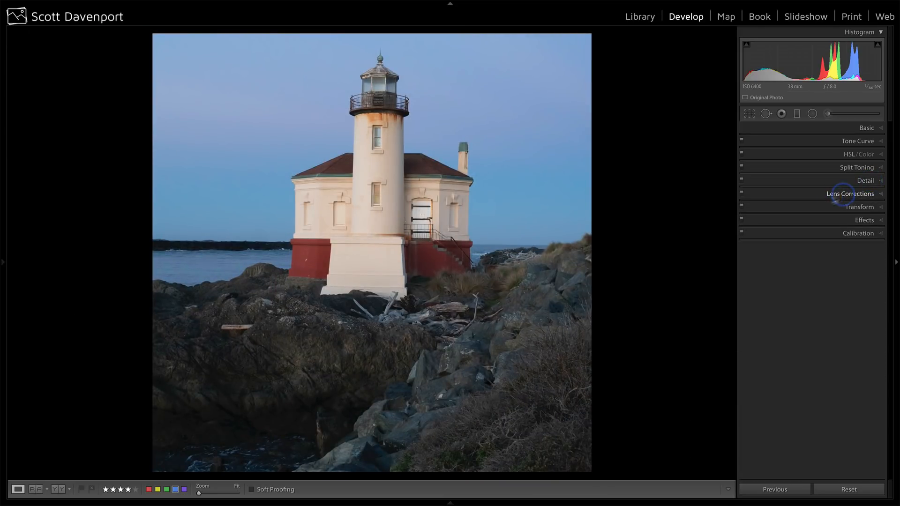
{"action": "left_click", "coordinate": [855, 207]}
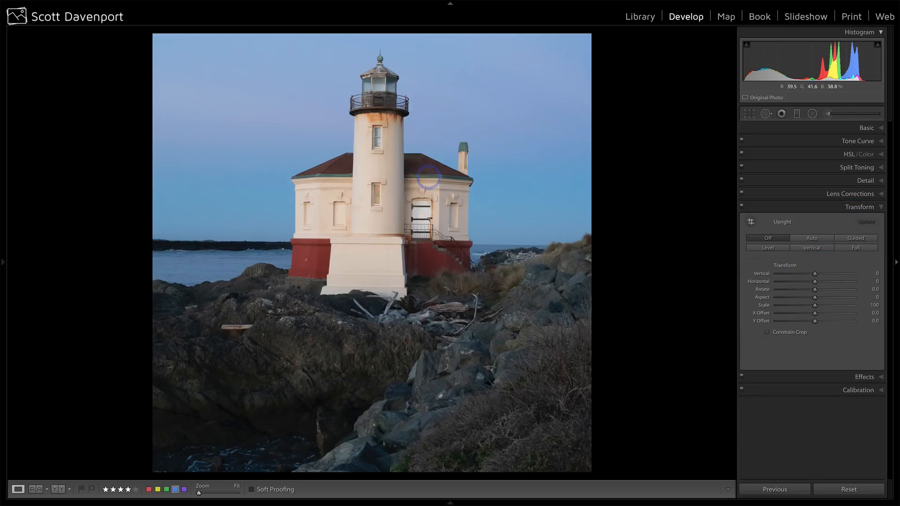
{"action": "left_click", "coordinate": [812, 238]}
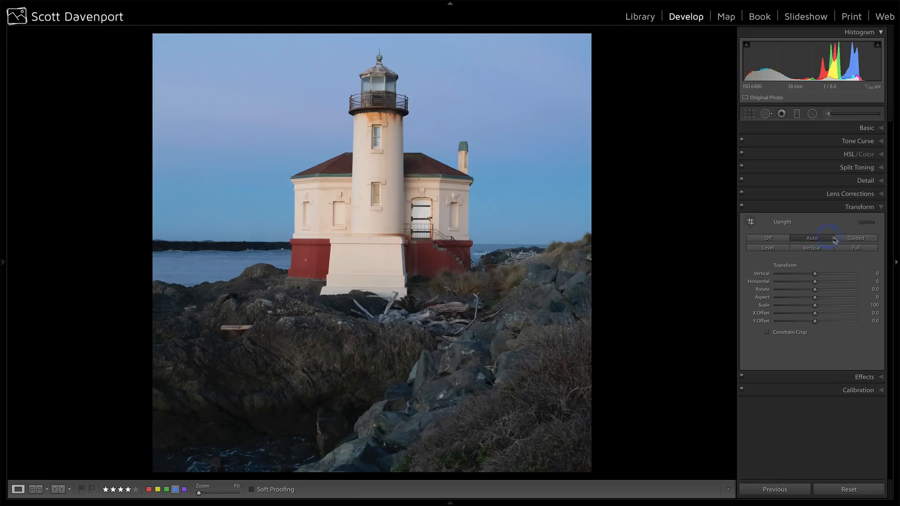
Apply a Guided Upright correction with vertical guides along the building's right and left walls, and compare the photo with and without it.
{"action": "left_click", "coordinate": [854, 238]}
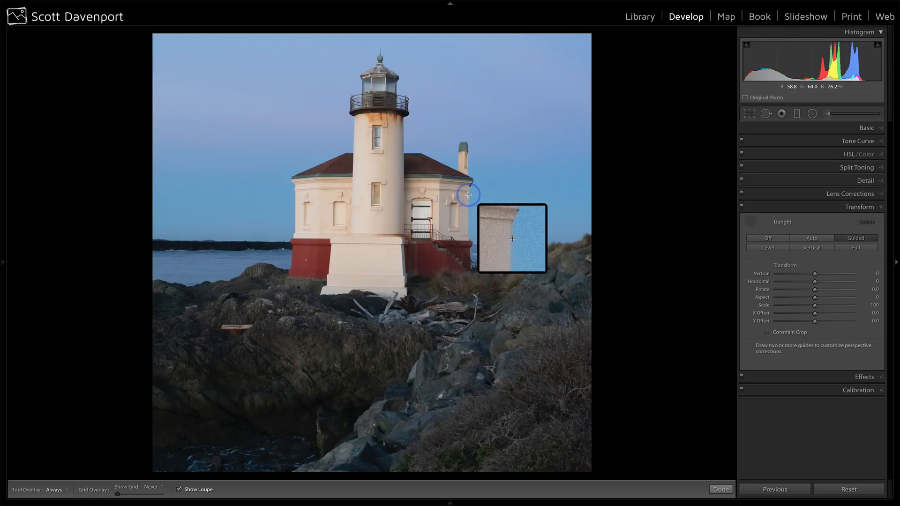
{"action": "left_click_drag", "start_coordinate": [468, 194], "coordinate": [468, 211]}
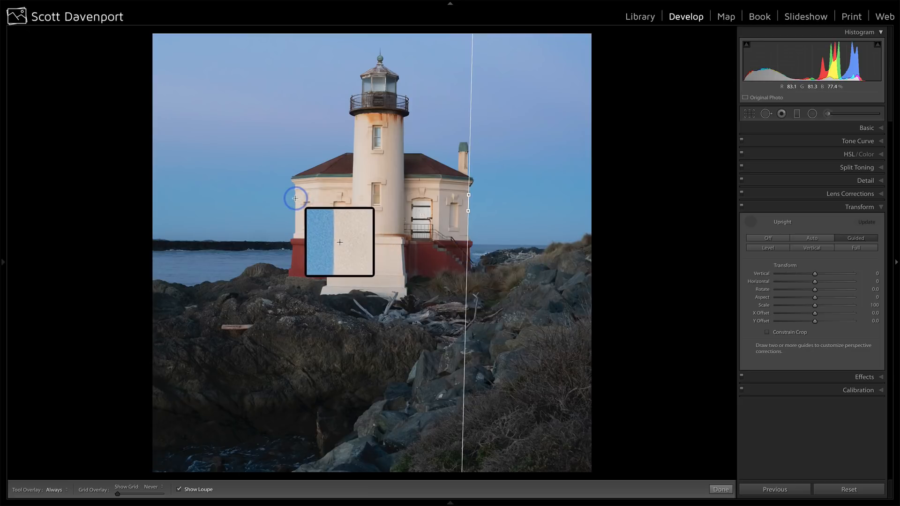
{"action": "left_click_drag", "start_coordinate": [294, 197], "coordinate": [294, 227]}
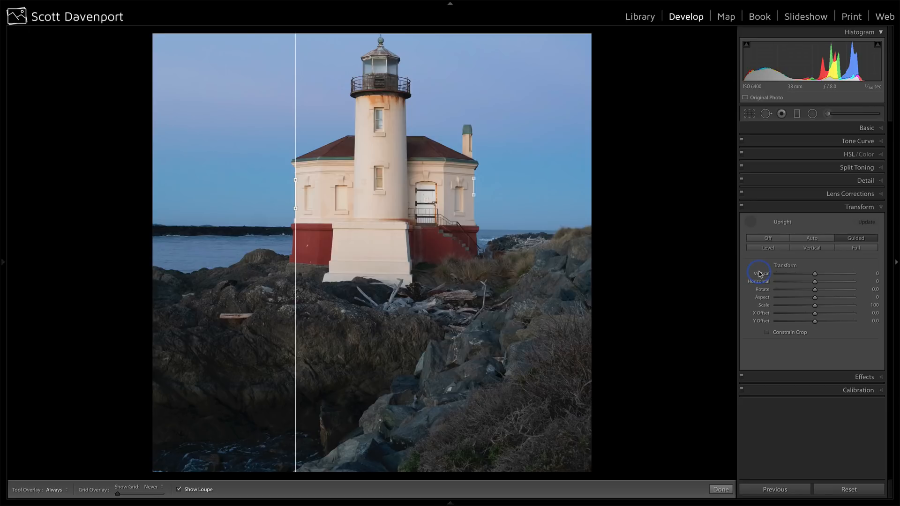
{"action": "left_click", "coordinate": [749, 221]}
{"action": "left_click", "coordinate": [741, 208]}
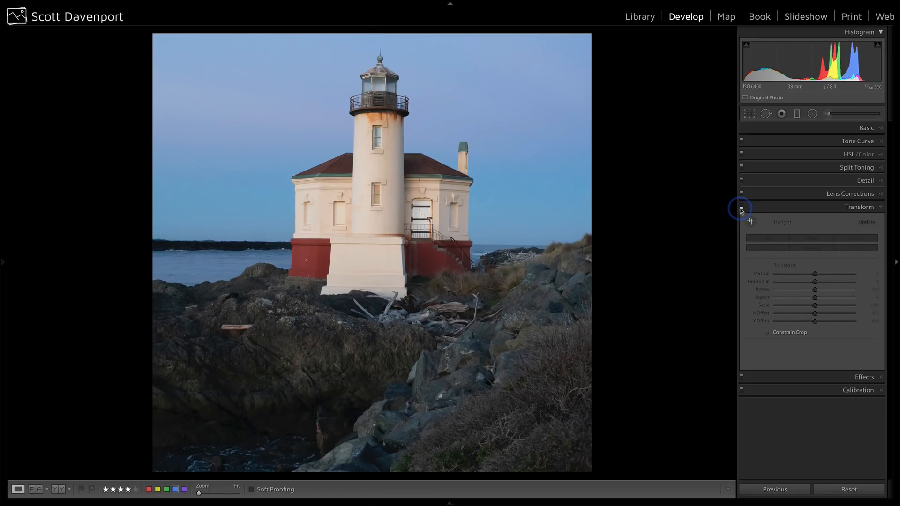
{"action": "left_click", "coordinate": [741, 207]}
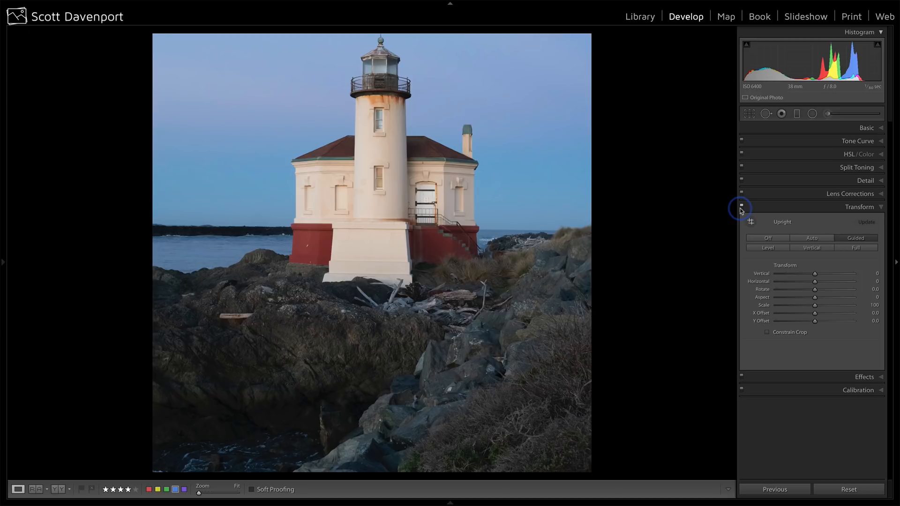
Reposition the photo within the square crop to leave more sky above the lighthouse, and apply the crop.
{"action": "key", "text": "r"}
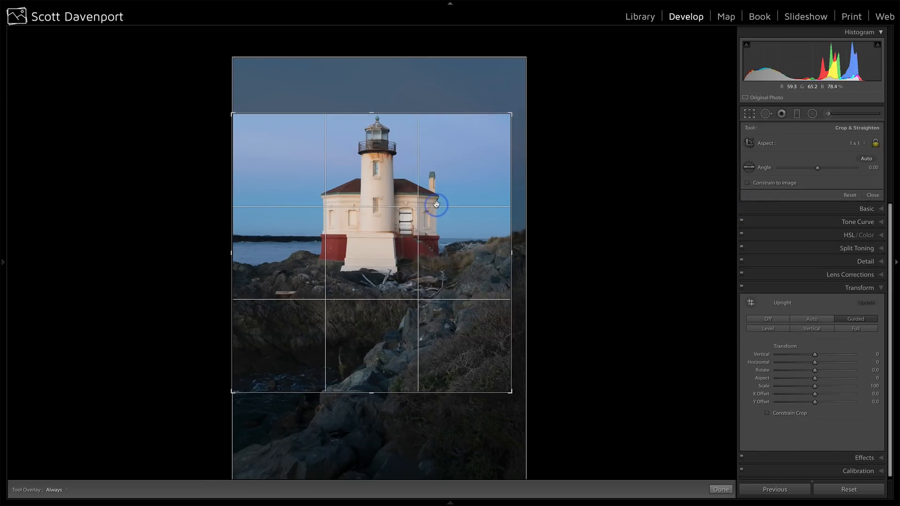
{"action": "left_click_drag", "start_coordinate": [441, 186], "coordinate": [441, 198]}
{"action": "double_click", "coordinate": [441, 197]}
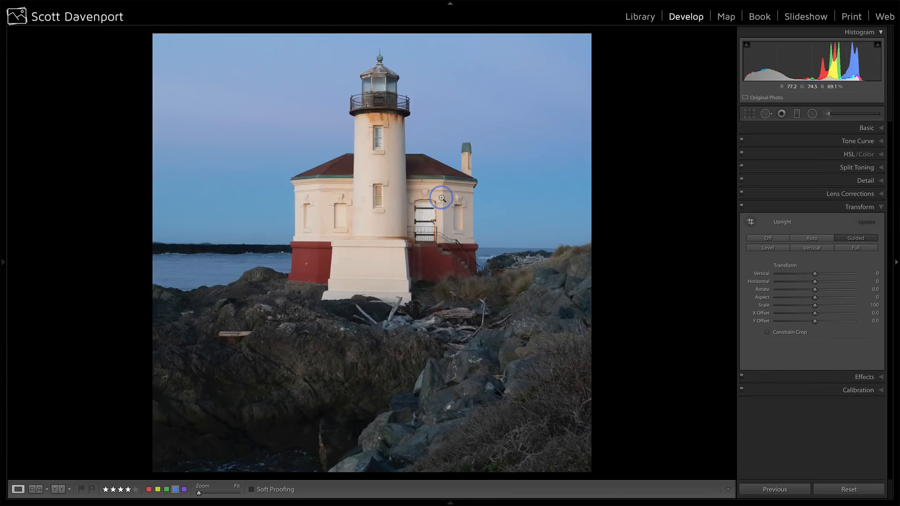
Straighten the photo along the sea horizon beside the lighthouse and close the crop tool.
{"action": "left_click", "coordinate": [873, 127]}
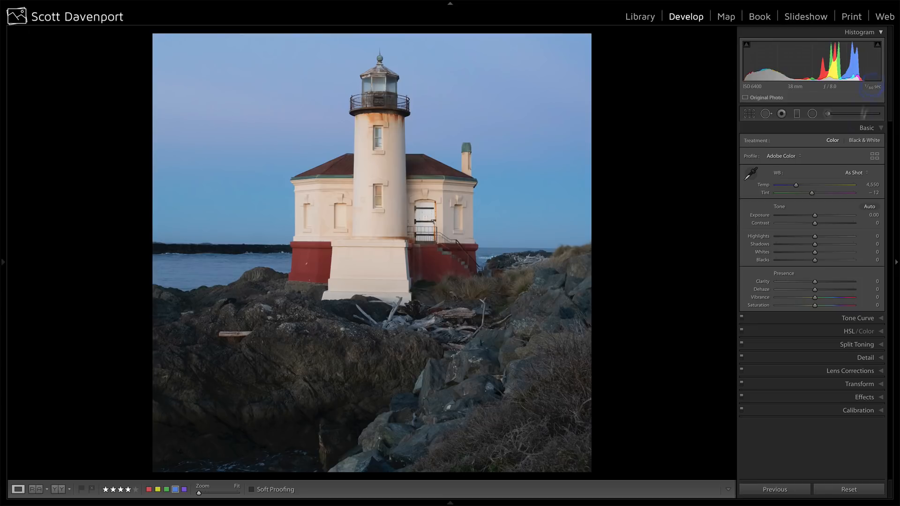
{"action": "left_click", "coordinate": [848, 172]}
{"action": "left_click", "coordinate": [751, 195]}
{"action": "key", "text": "r"}
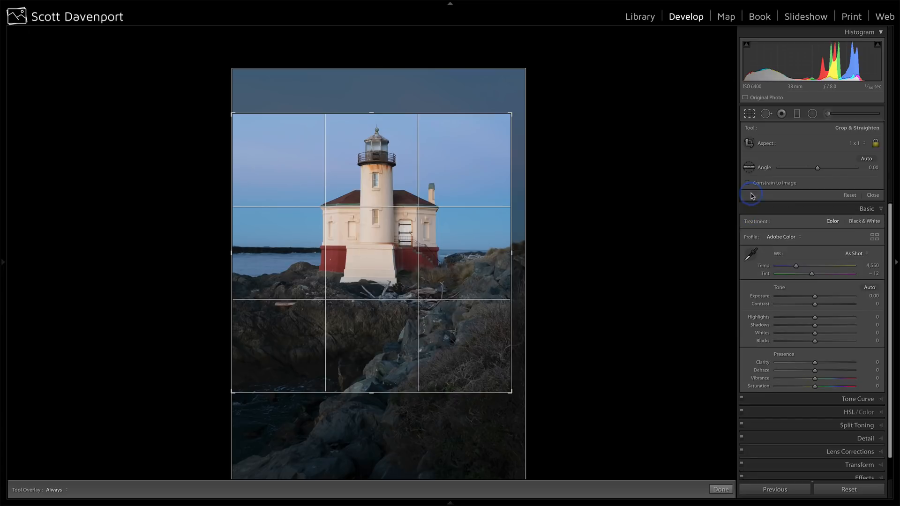
{"action": "left_click", "coordinate": [745, 167]}
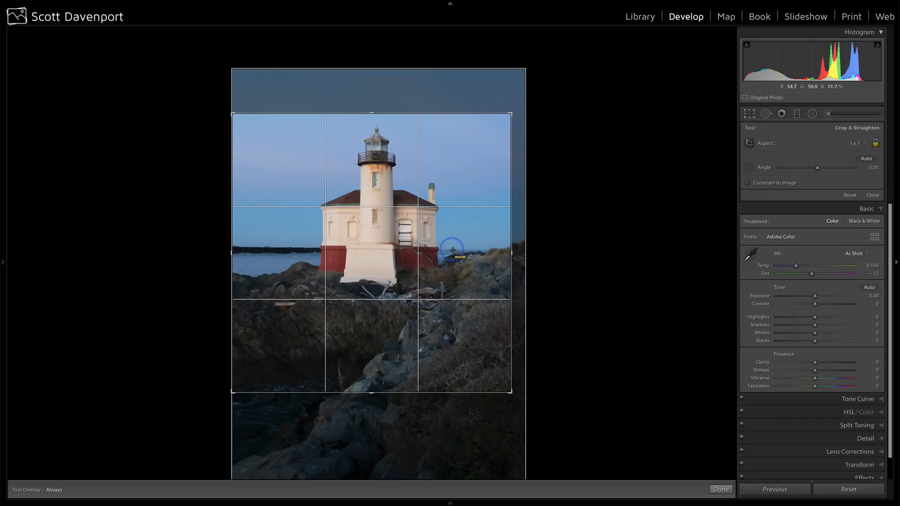
{"action": "left_click_drag", "start_coordinate": [452, 250], "coordinate": [481, 249]}
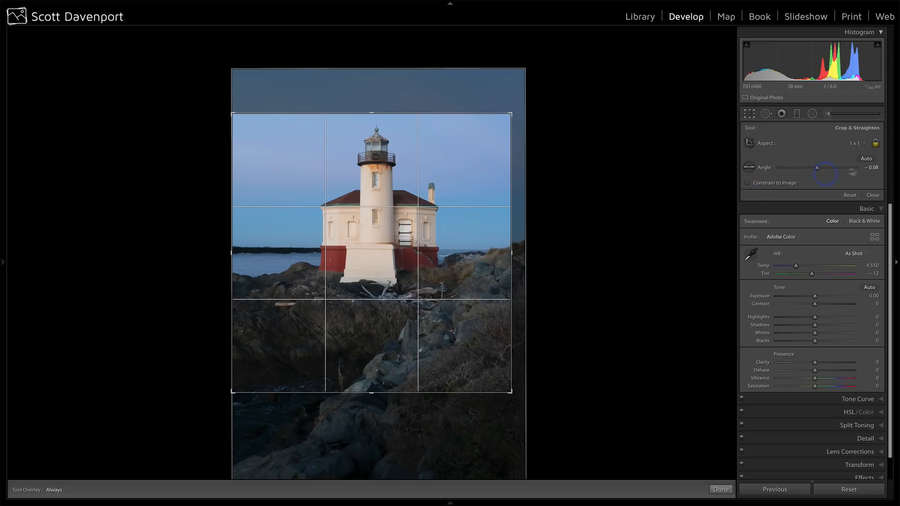
{"action": "left_click", "coordinate": [869, 192]}
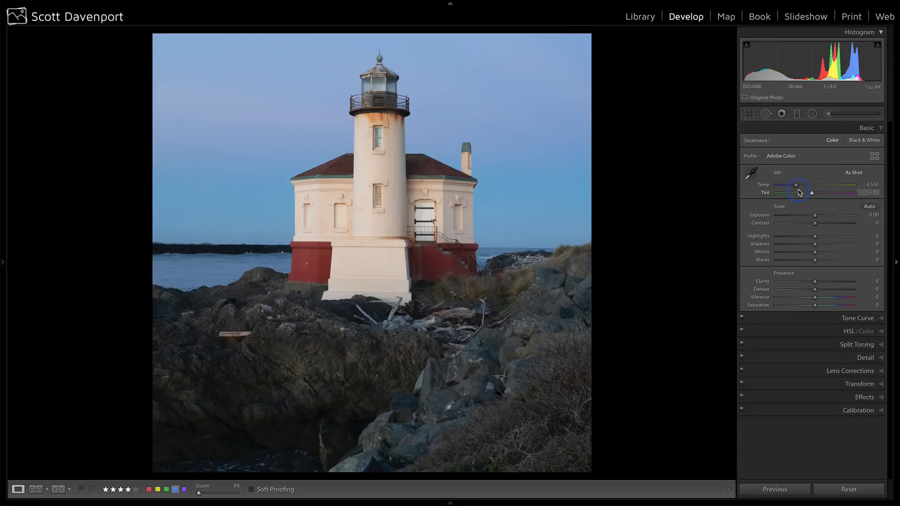
Compare the Adobe Landscape, Adobe Vivid and Adobe Standard profiles on the photo and settle on Adobe Landscape.
{"action": "left_click", "coordinate": [782, 156]}
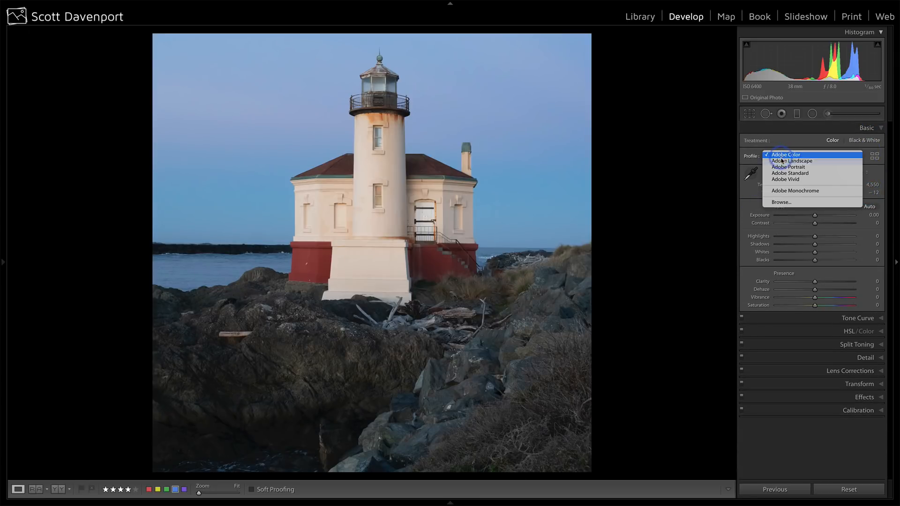
{"action": "left_click", "coordinate": [782, 161]}
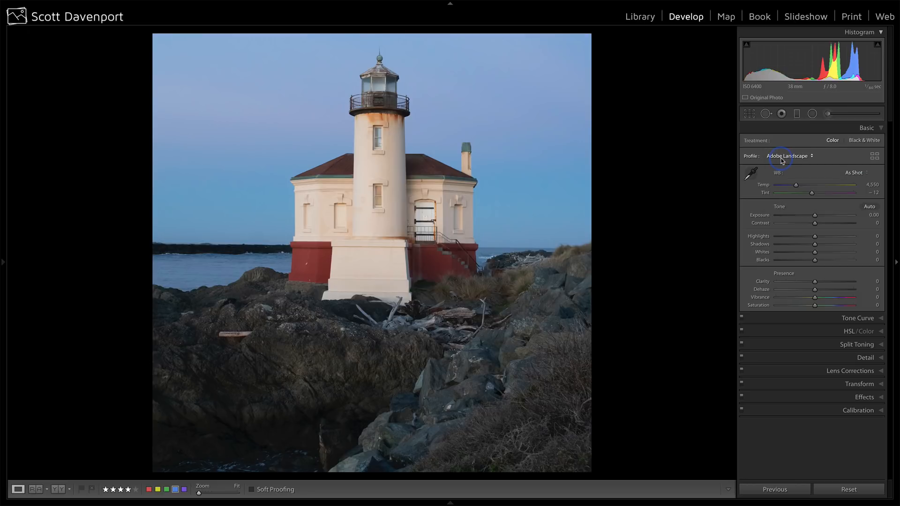
{"action": "left_click", "coordinate": [782, 159]}
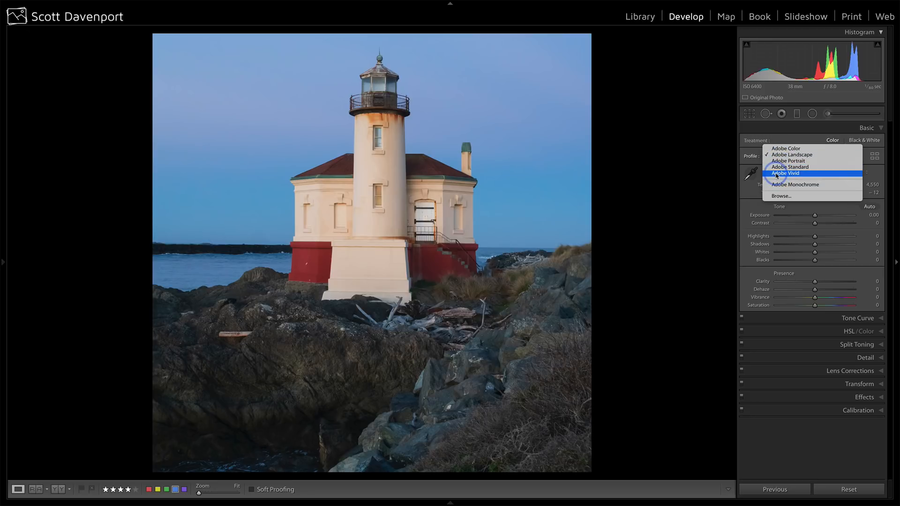
{"action": "left_click", "coordinate": [777, 174]}
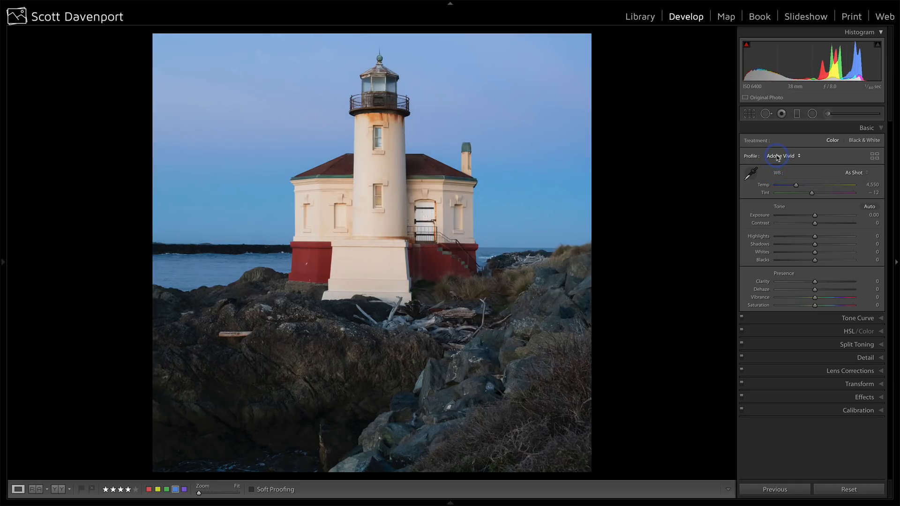
{"action": "left_click", "coordinate": [777, 157]}
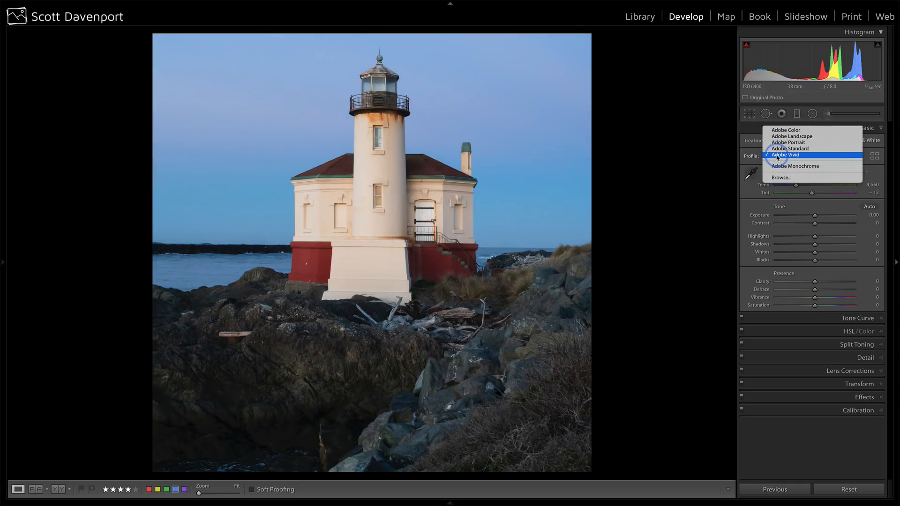
{"action": "left_click", "coordinate": [781, 136]}
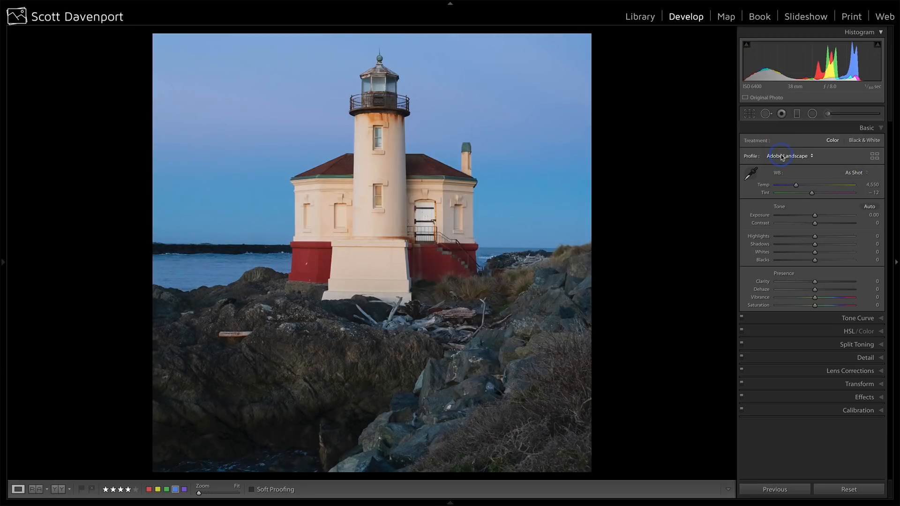
{"action": "left_click", "coordinate": [782, 158]}
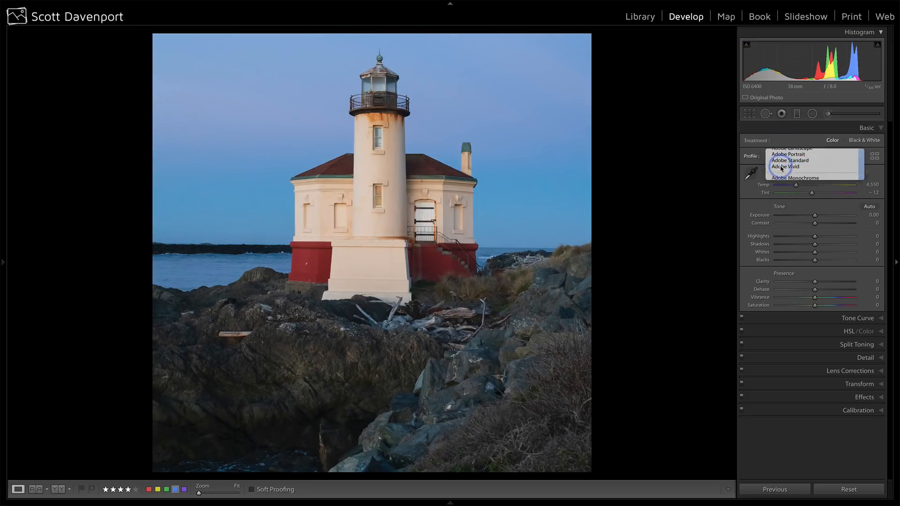
{"action": "left_click", "coordinate": [782, 156]}
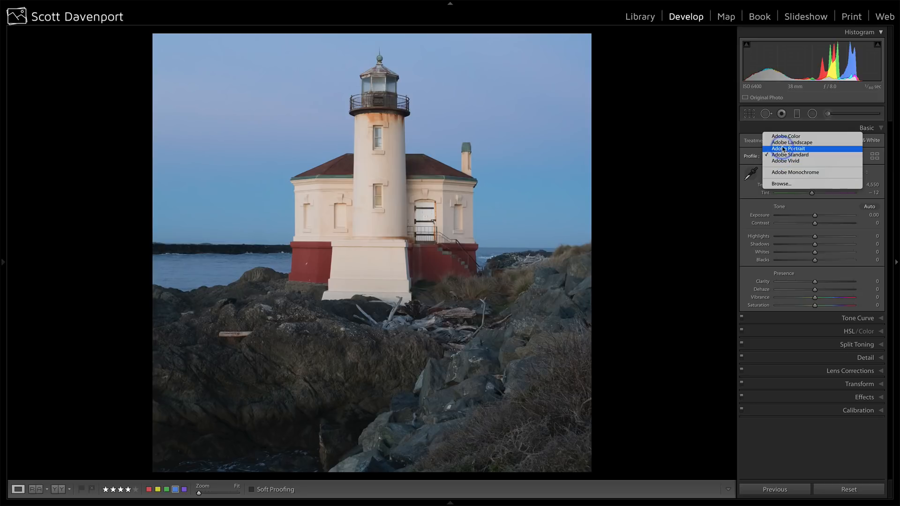
{"action": "left_click", "coordinate": [784, 143]}
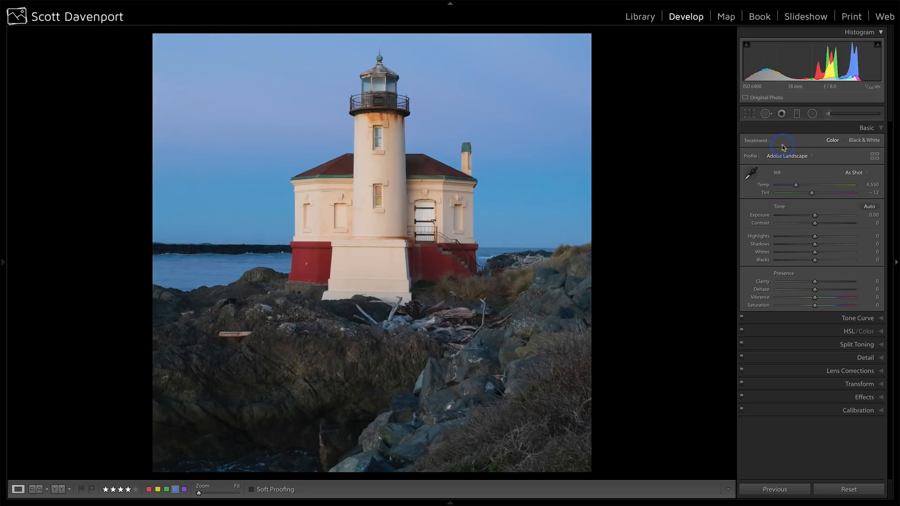
Set the contrast to +9 and compare the edited photo with its before version.
{"action": "left_click", "coordinate": [815, 223]}
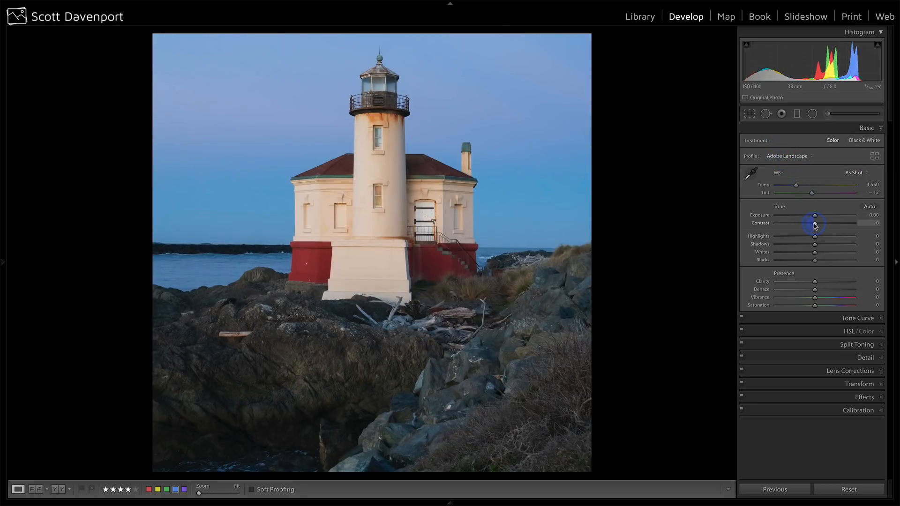
{"action": "left_click_drag", "start_coordinate": [814, 225], "coordinate": [820, 227]}
{"action": "left_click", "coordinate": [315, 270]}
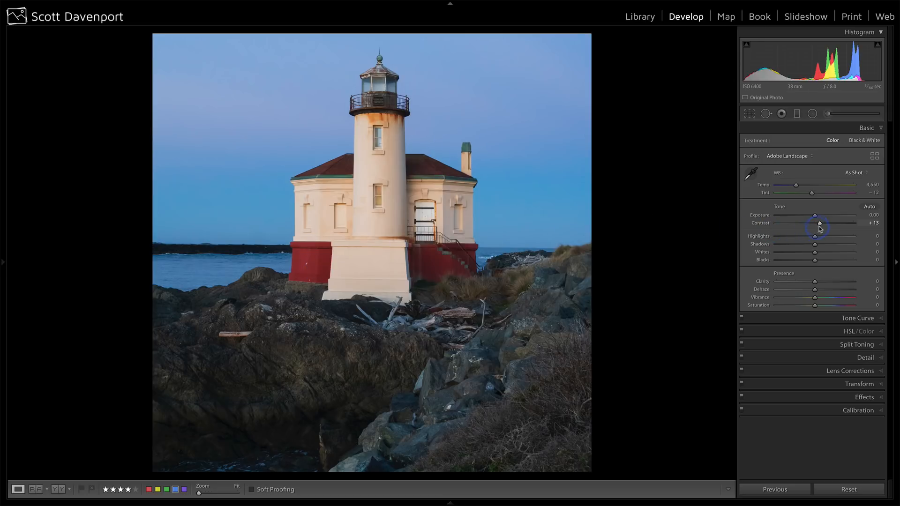
{"action": "left_click_drag", "start_coordinate": [820, 229], "coordinate": [820, 225]}
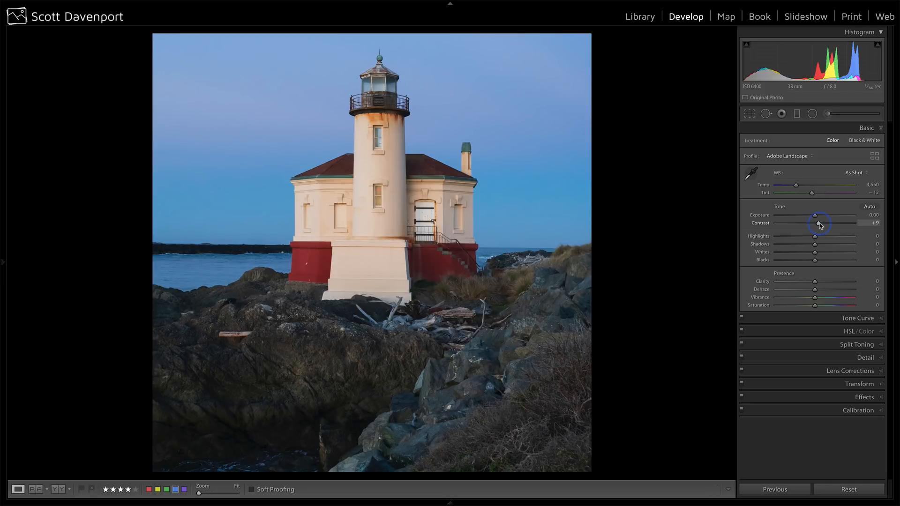
{"action": "left_click_drag", "start_coordinate": [819, 225], "coordinate": [820, 225]}
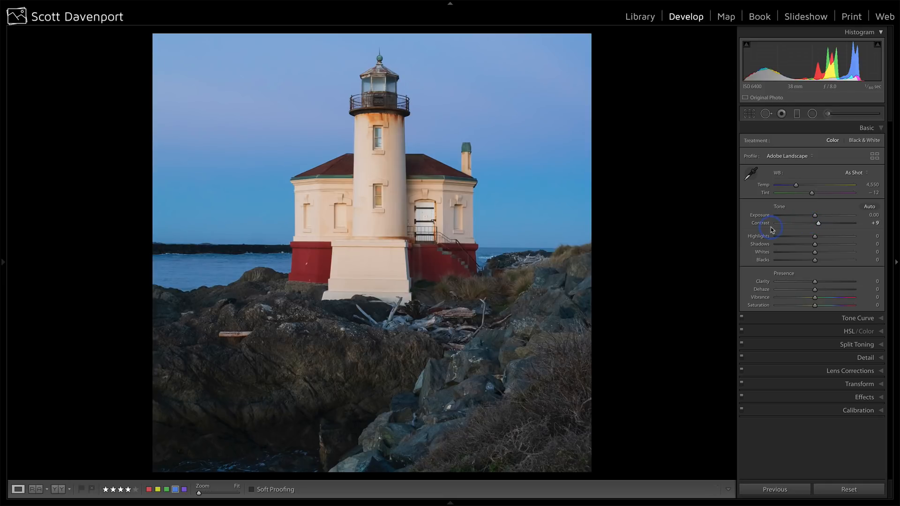
{"action": "key", "text": "backslash"}
{"action": "key", "text": "backslash"}
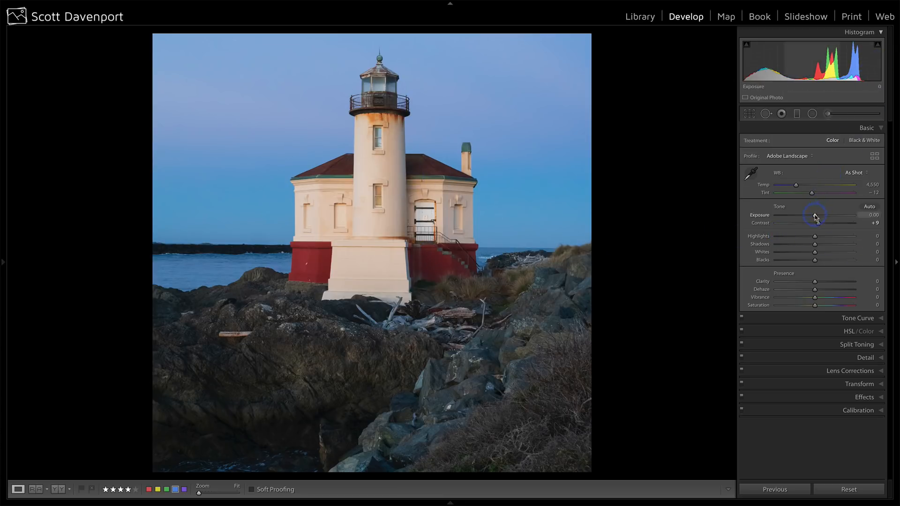
Set the exposure to +0.50 and the highlights to -57.
{"action": "left_click_drag", "start_coordinate": [816, 216], "coordinate": [818, 216]}
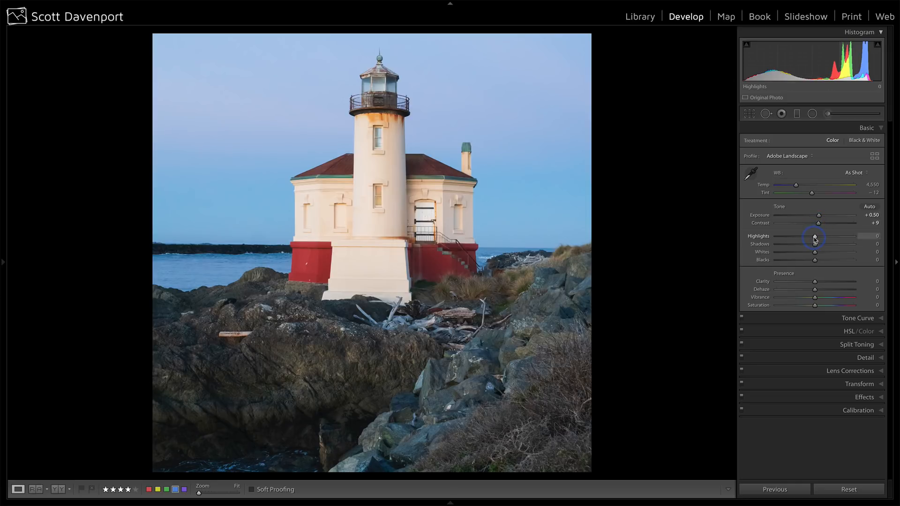
{"action": "left_click_drag", "start_coordinate": [815, 238], "coordinate": [793, 238]}
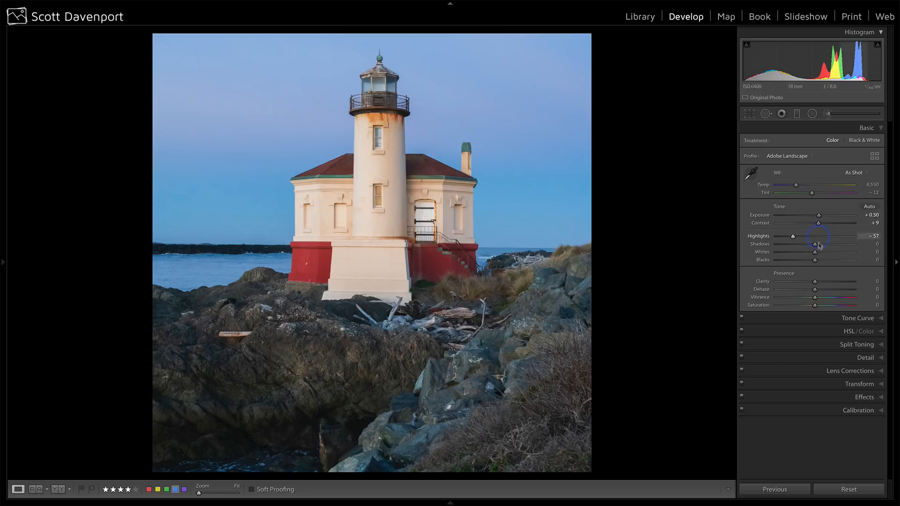
Try the whites at +50 with the highlights at -100, and undo both changes.
{"action": "left_click_drag", "start_coordinate": [815, 254], "coordinate": [815, 254]}
{"action": "left_click_drag", "start_coordinate": [828, 254], "coordinate": [837, 257]}
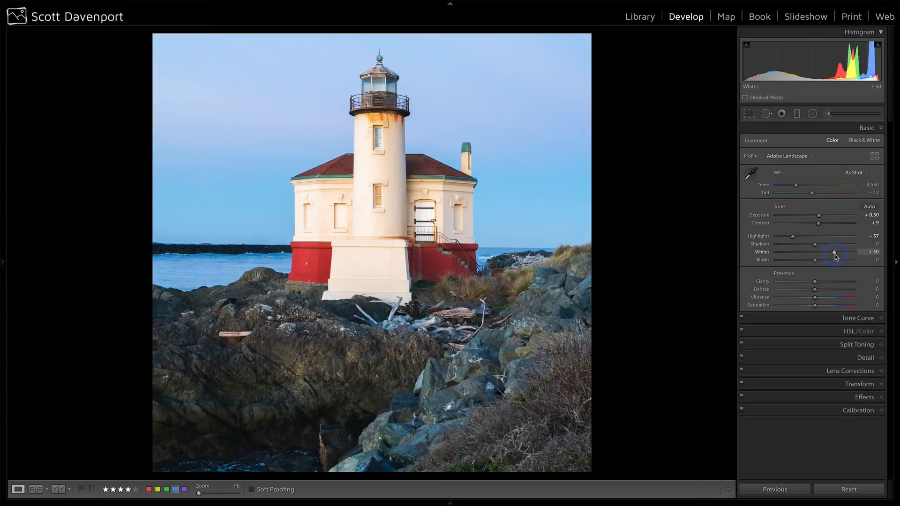
{"action": "left_click_drag", "start_coordinate": [794, 238], "coordinate": [769, 238]}
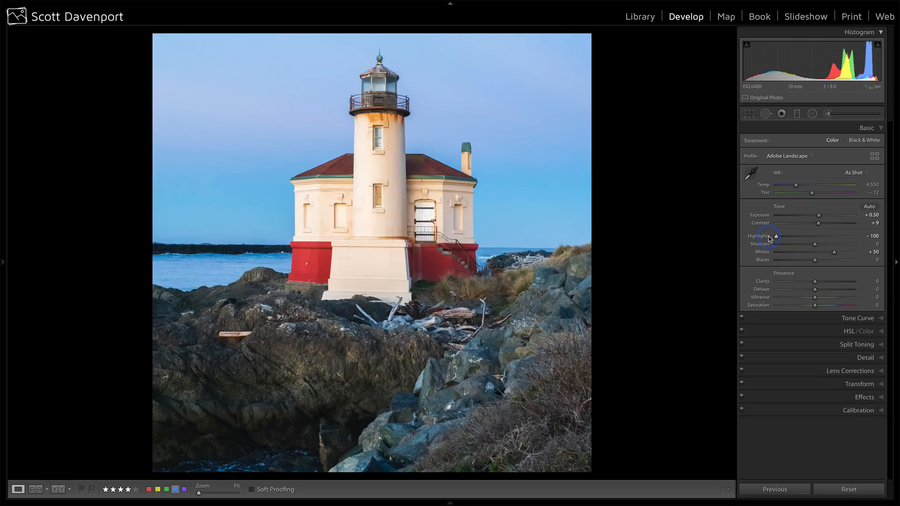
{"action": "key", "text": "ctrl+z"}
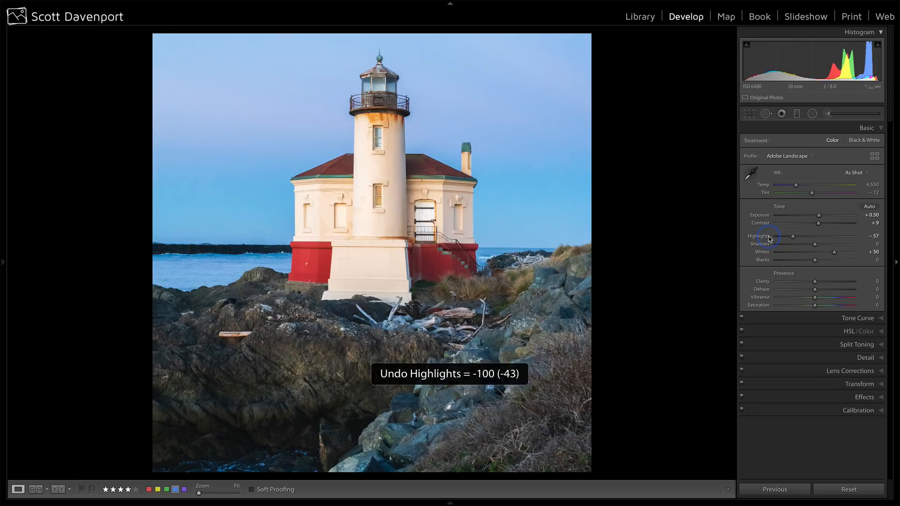
{"action": "key", "text": "ctrl+z"}
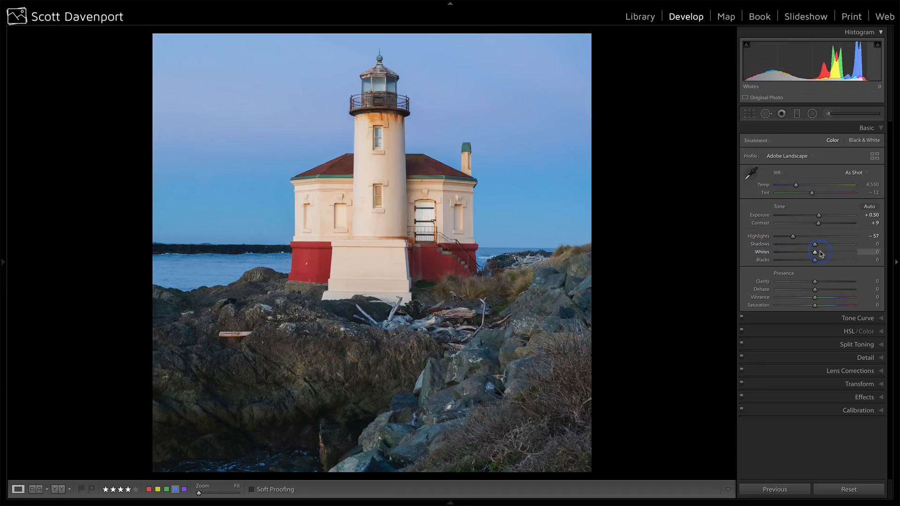
Set the whites to +23 and the highlights to -62.
{"action": "left_click_drag", "start_coordinate": [814, 253], "coordinate": [825, 254]}
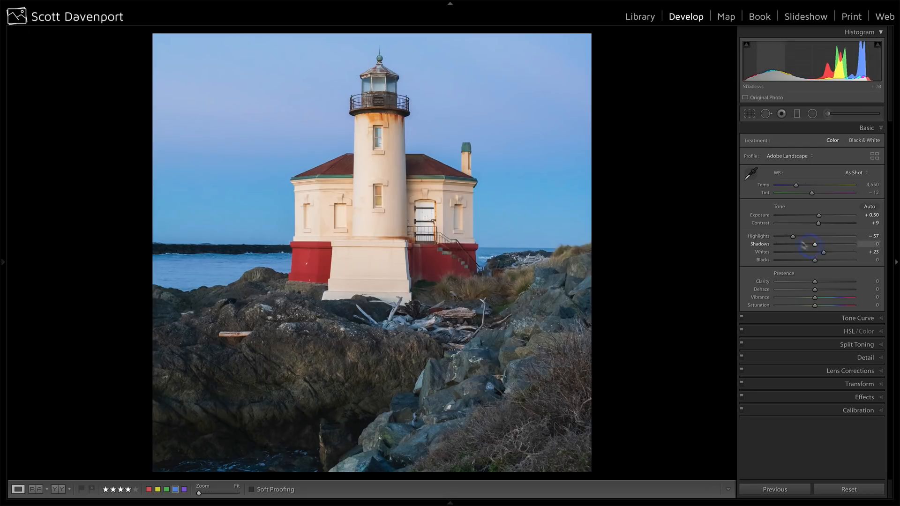
{"action": "left_click", "coordinate": [792, 238]}
{"action": "left_click_drag", "start_coordinate": [792, 238], "coordinate": [792, 238]}
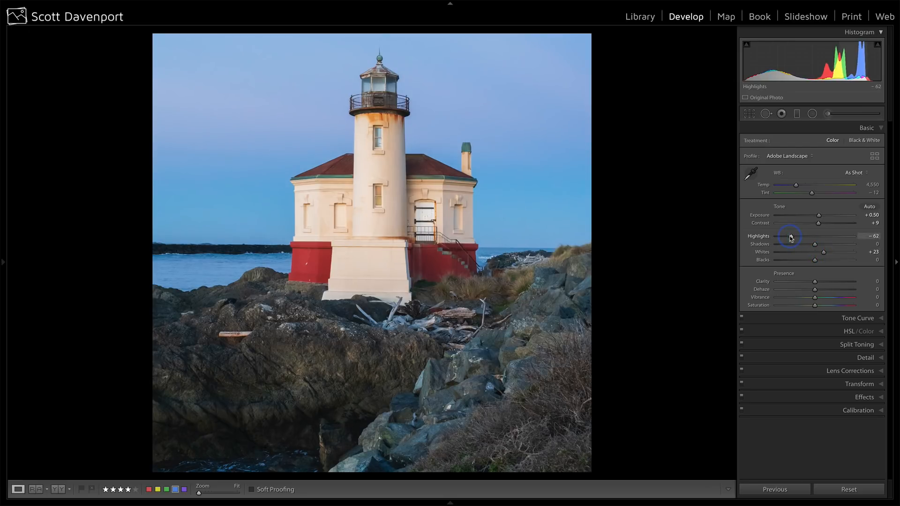
Set the blacks to -17 while checking the shadow clipping preview.
{"action": "left_click", "coordinate": [815, 261]}
{"action": "key", "text": "alt"}
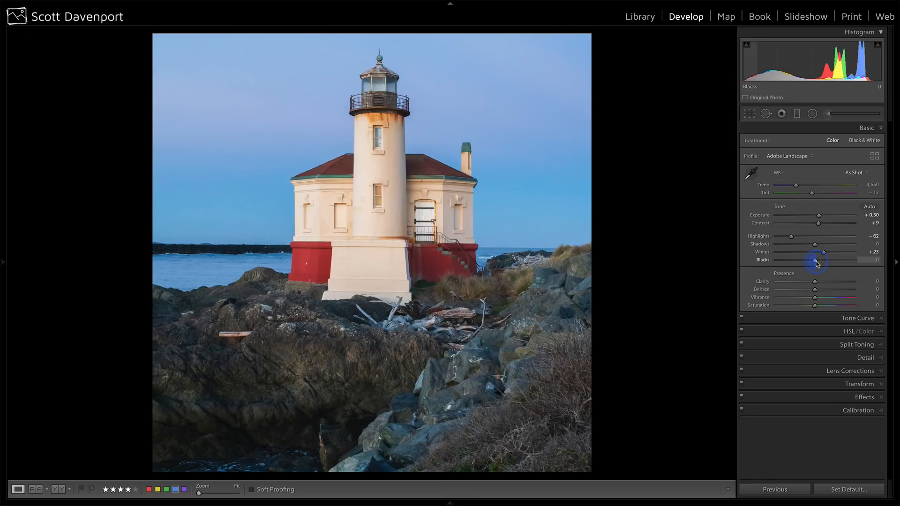
{"action": "left_click", "coordinate": [816, 261], "text": "alt"}
{"action": "left_click_drag", "start_coordinate": [812, 264], "coordinate": [810, 264]}
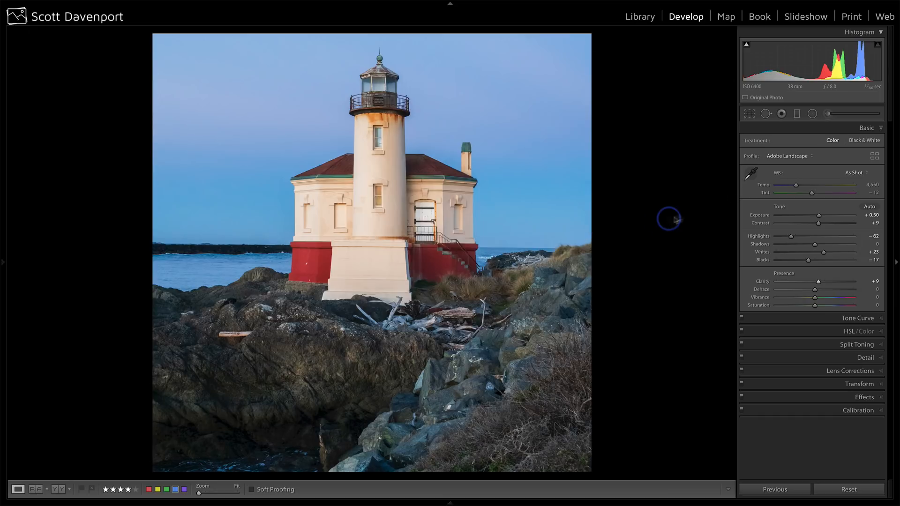
Add a graduated filter with the Temp effect at -11, covering the sky and fading out from just above the horizon to the rocks.
{"action": "left_click", "coordinate": [797, 113]}
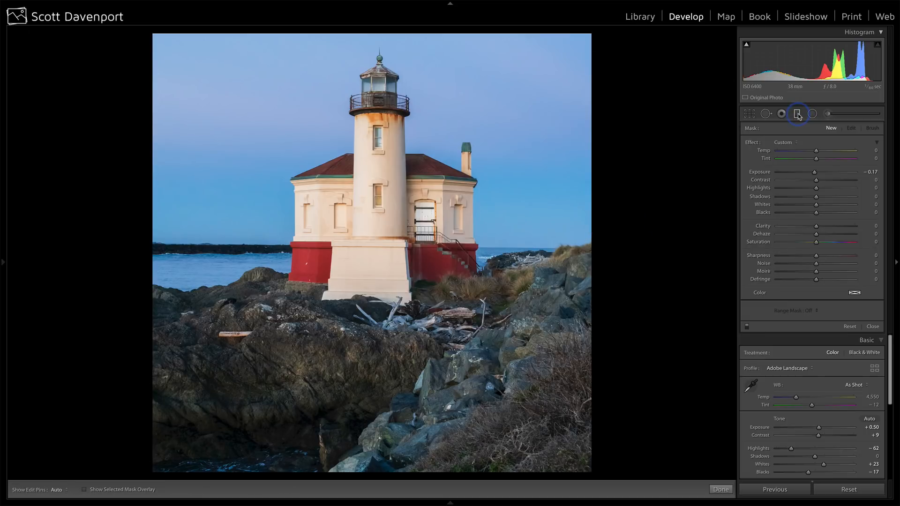
{"action": "left_click", "coordinate": [782, 142]}
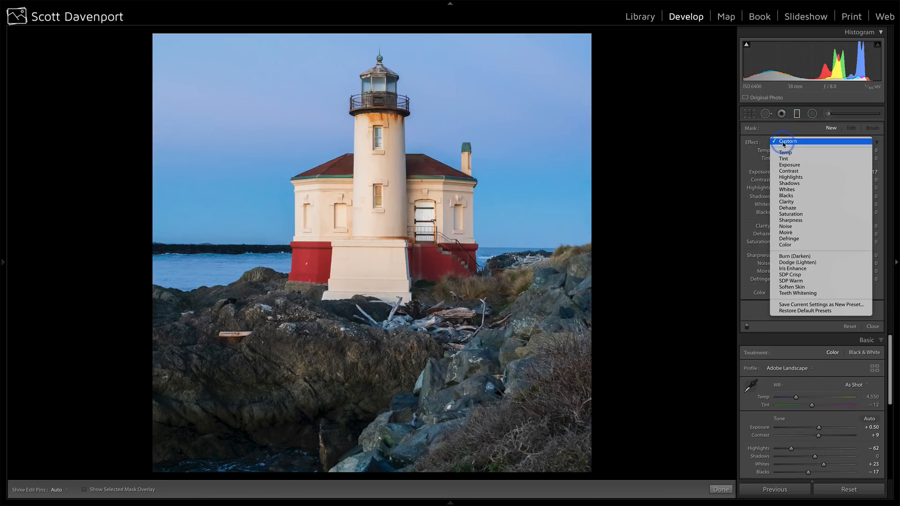
{"action": "left_click", "coordinate": [786, 153]}
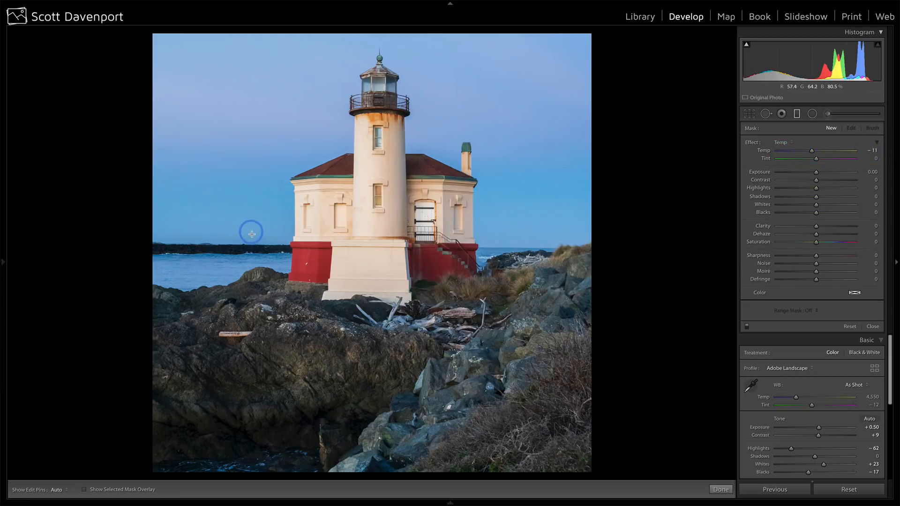
{"action": "left_click_drag", "start_coordinate": [255, 234], "coordinate": [255, 286]}
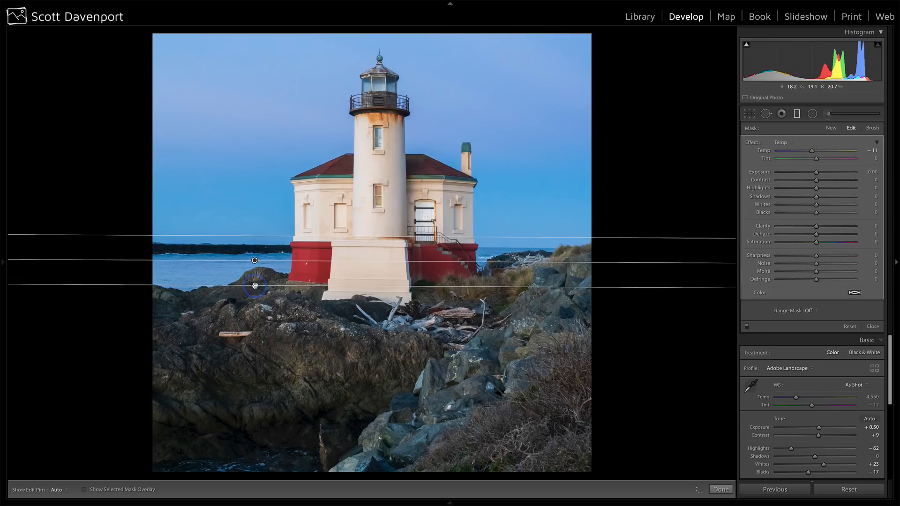
Limit the graduated filter with a Color range mask sampled from the blue sky on both sides of the lighthouse.
{"action": "left_click", "coordinate": [811, 312]}
{"action": "left_click", "coordinate": [811, 317]}
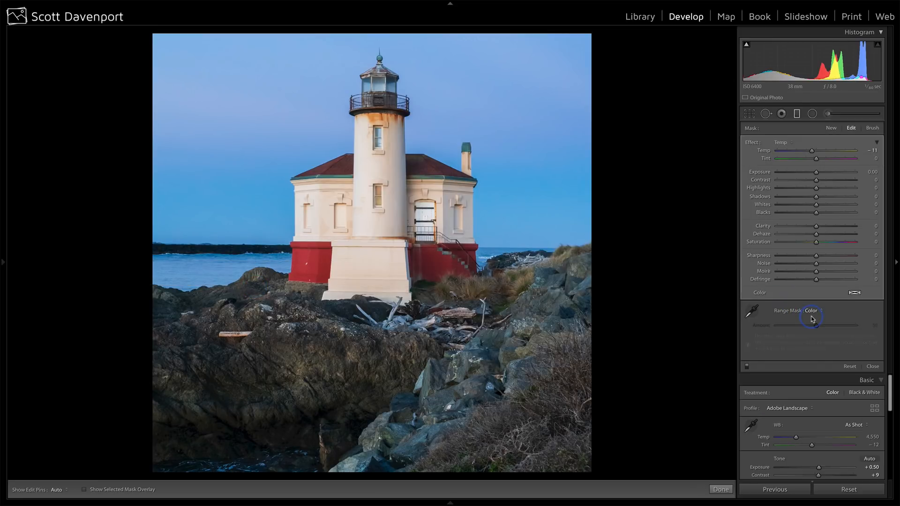
{"action": "left_click", "coordinate": [752, 313]}
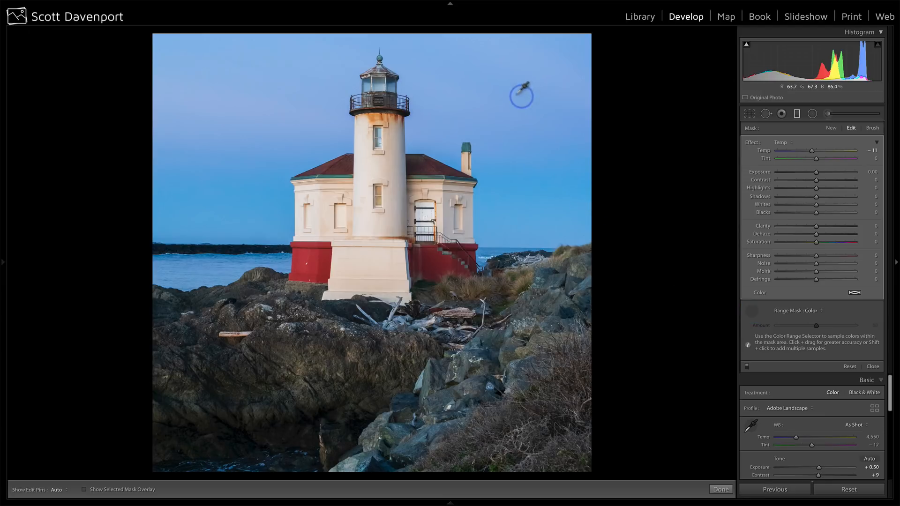
{"action": "left_click", "coordinate": [482, 73]}
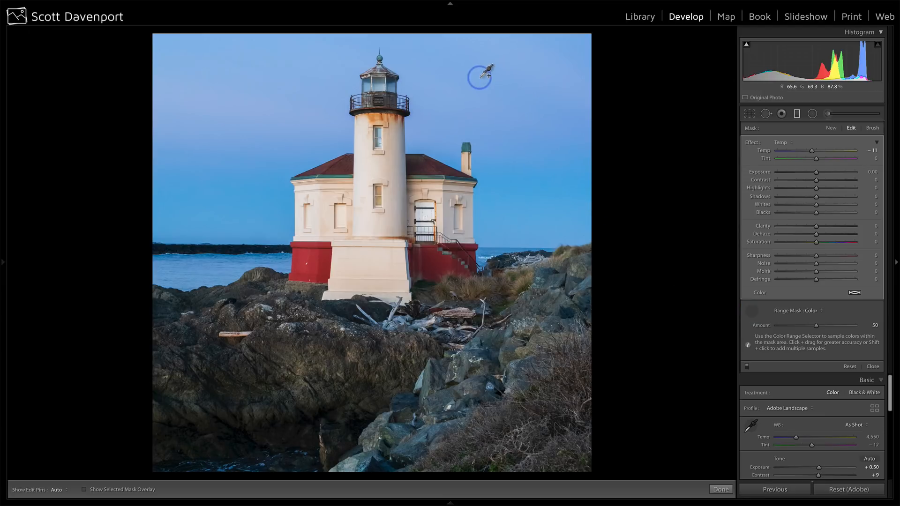
{"action": "left_click_drag", "start_coordinate": [289, 95], "coordinate": [219, 200]}
{"action": "left_click", "coordinate": [750, 311]}
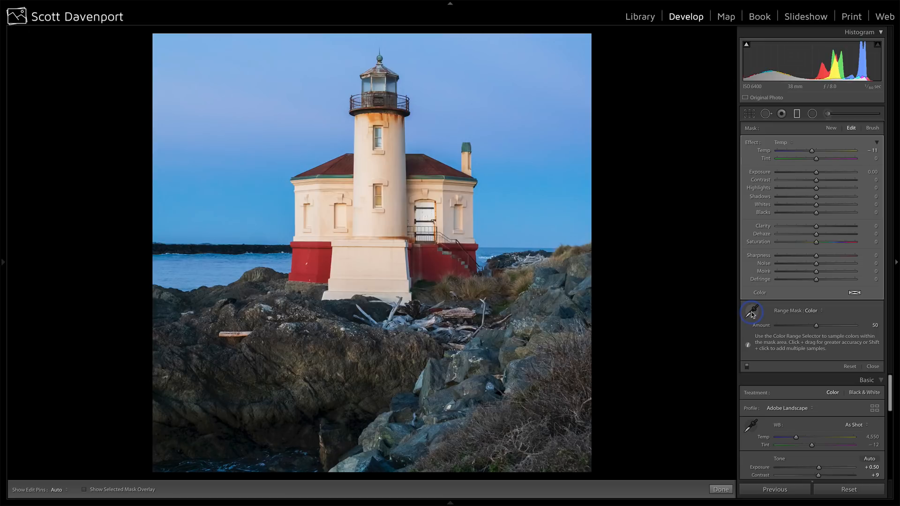
Check the filter's mask overlay on the sky, hide it again, and set the filter's exposure to -0.18.
{"action": "key", "text": "o"}
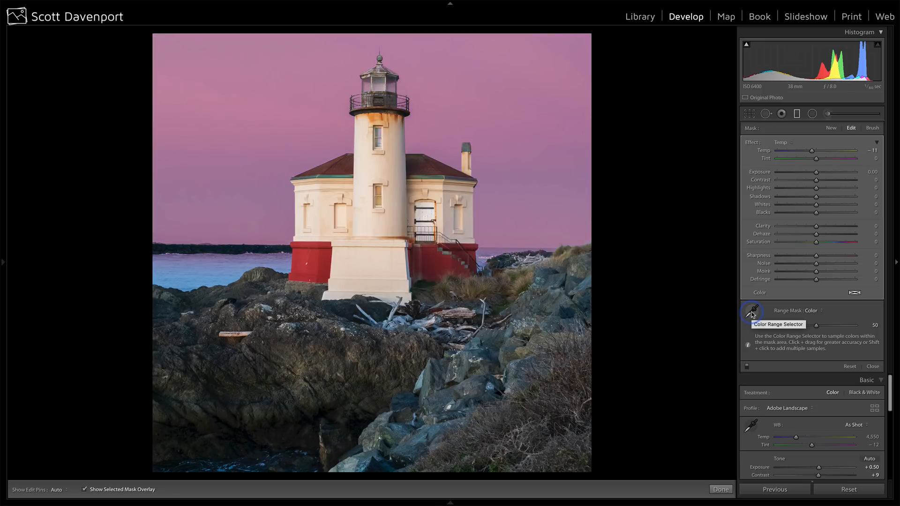
{"action": "left_click", "coordinate": [752, 313]}
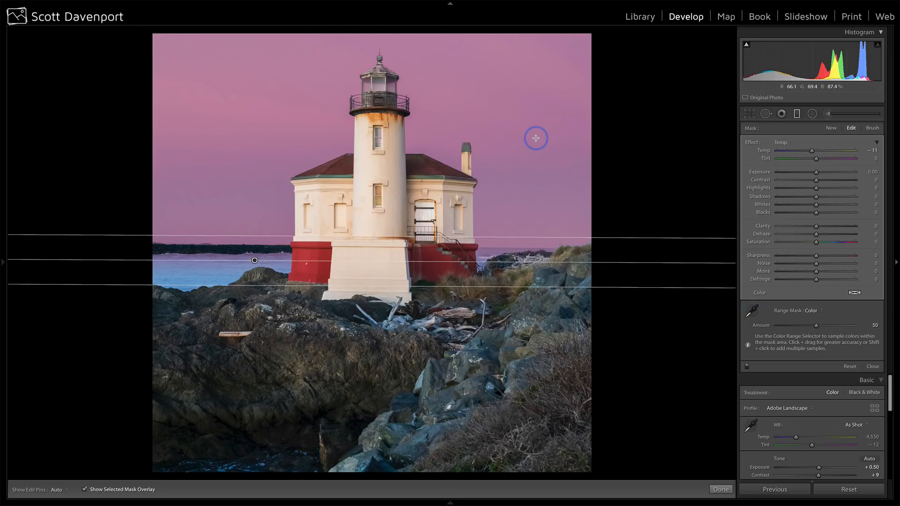
{"action": "key", "text": "o"}
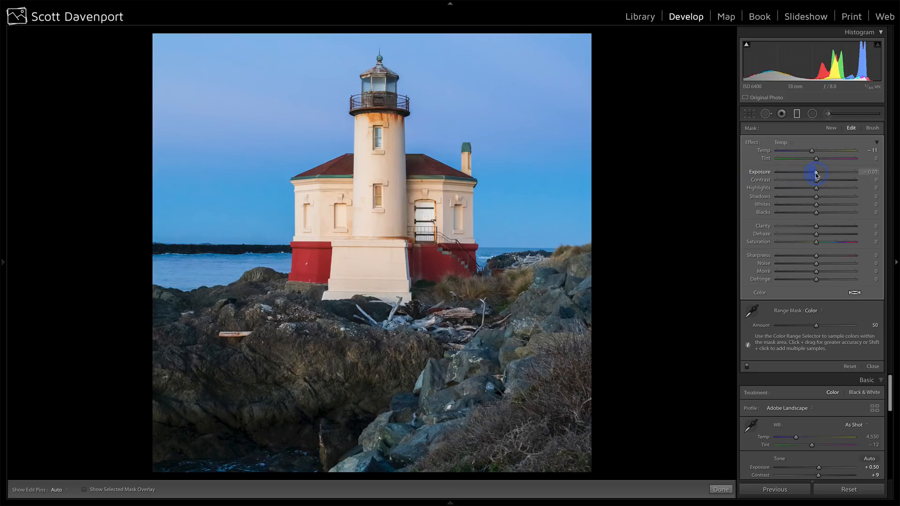
{"action": "left_click_drag", "start_coordinate": [816, 174], "coordinate": [814, 174]}
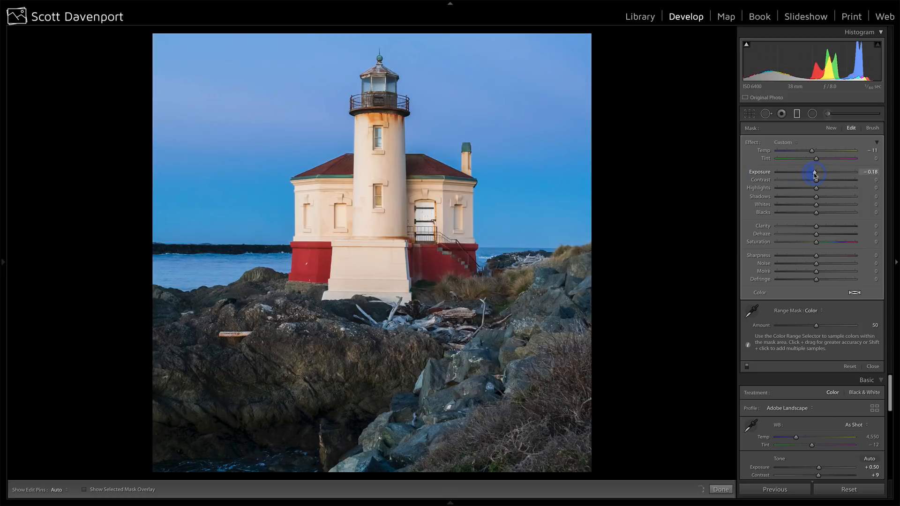
Brush the water beside the lighthouse into the graduated filter's mask at brush size 5.0.
{"action": "left_click", "coordinate": [872, 128]}
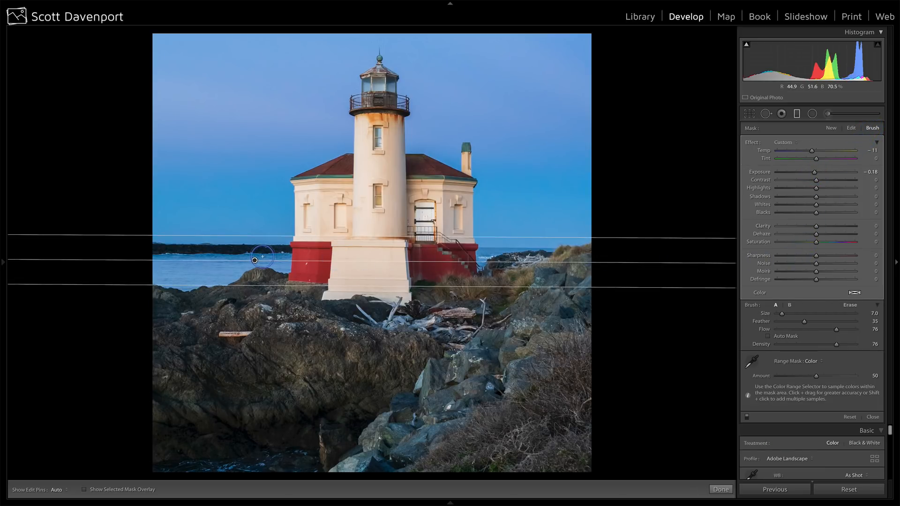
{"action": "scroll", "coordinate": [255, 260], "scroll_direction": "down", "scroll_amount": 3}
{"action": "key", "text": "h"}
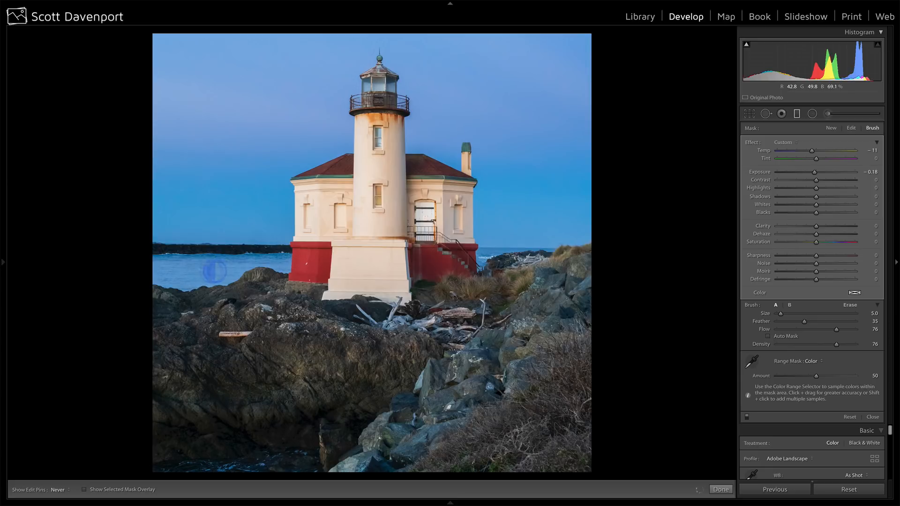
{"action": "mouse_move", "coordinate": [193, 272]}
{"action": "left_mouse_down"}
{"action": "mouse_move", "coordinate": [241, 257]}
{"action": "mouse_move", "coordinate": [277, 260]}
{"action": "left_mouse_up"}
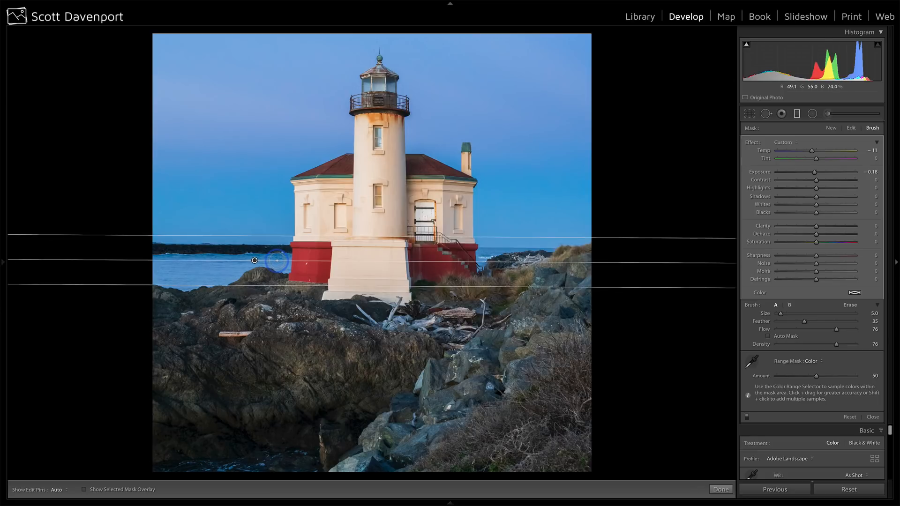
{"action": "left_click", "coordinate": [820, 140]}
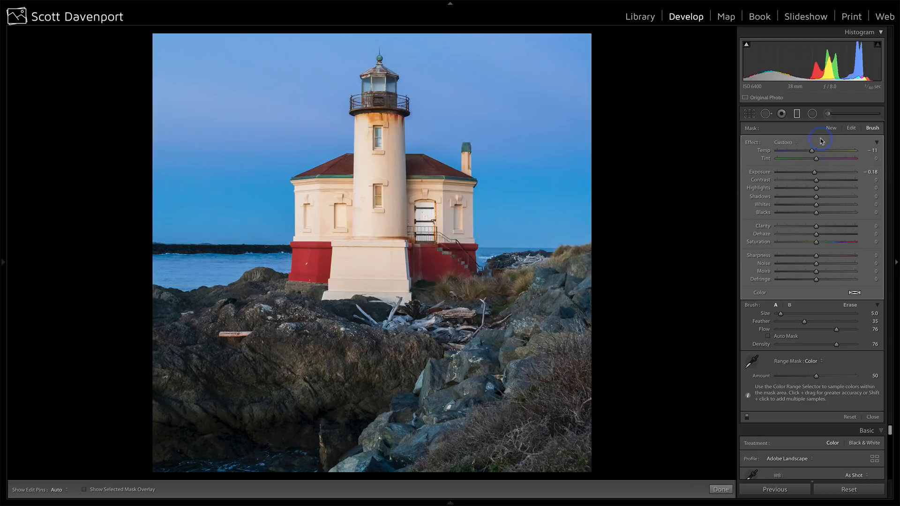
Start a new adjustment brush mask with the SDP Crisp effect preset.
{"action": "left_click", "coordinate": [829, 114]}
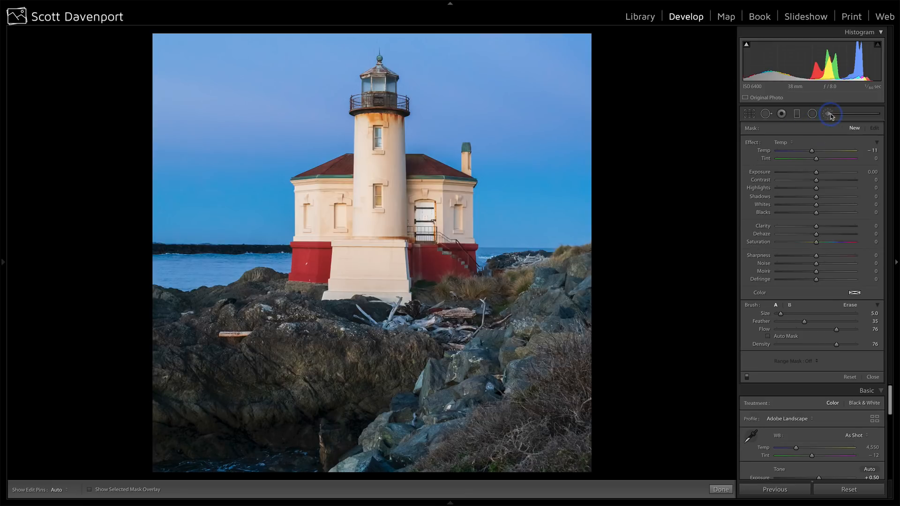
{"action": "left_click", "coordinate": [793, 141]}
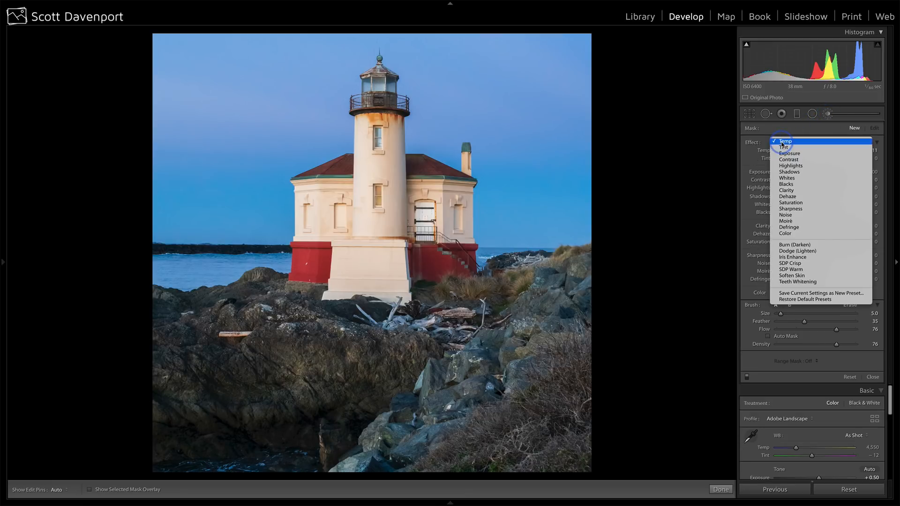
{"action": "left_click", "coordinate": [784, 193]}
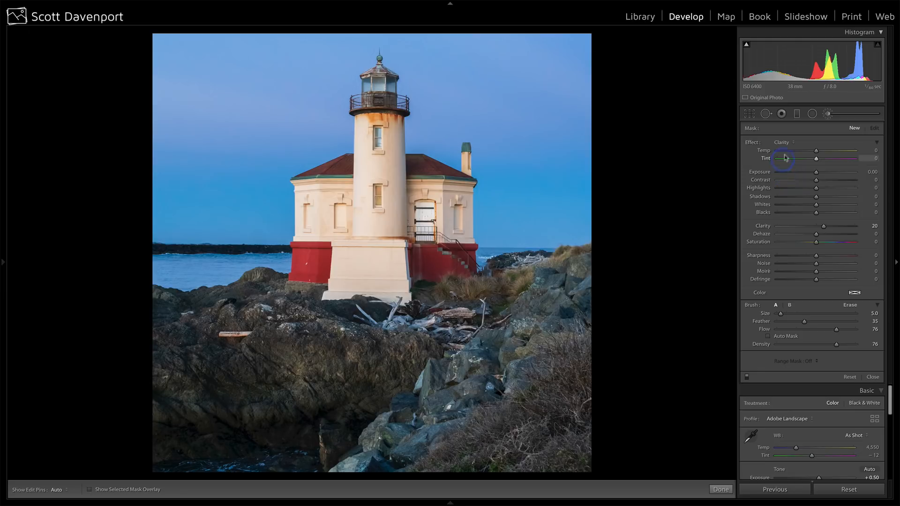
{"action": "left_click", "coordinate": [786, 143]}
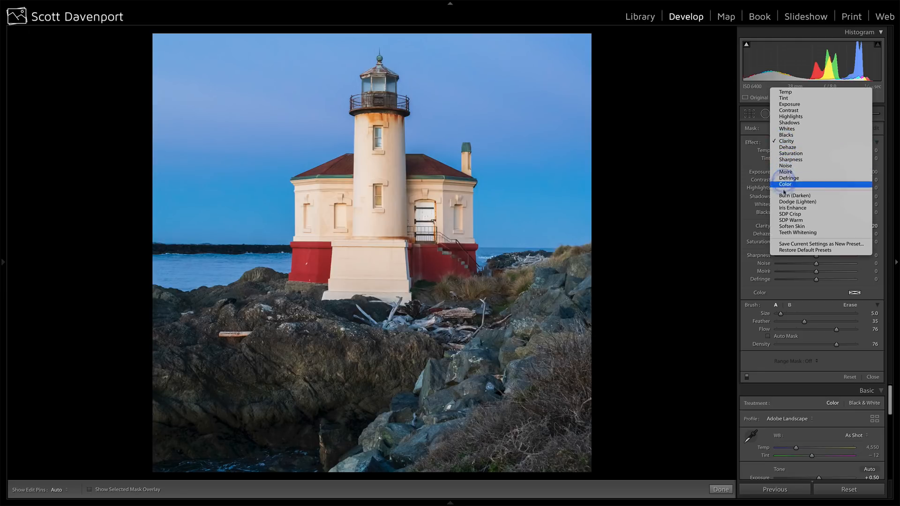
{"action": "left_click", "coordinate": [782, 212]}
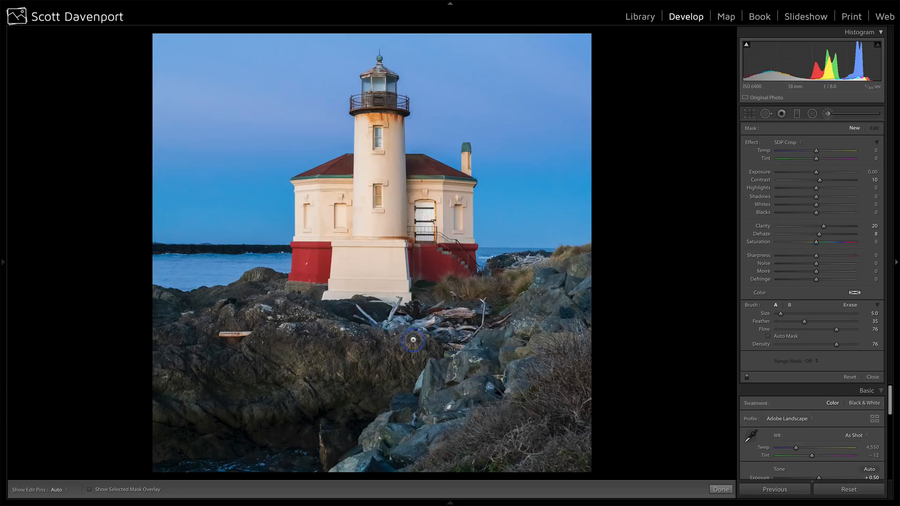
Enlarge the brush to size 15.0 and paint the SDP Crisp effect over the foreground rocks and driftwood.
{"action": "key", "text": "bracketright"}
{"action": "key", "text": "bracketright"}
{"action": "key", "text": "bracketright"}
{"action": "key", "text": "bracketright"}
{"action": "key", "text": "bracketright"}
{"action": "key", "text": "bracketright"}
{"action": "key", "text": "bracketright"}
{"action": "key", "text": "bracketright"}
{"action": "key", "text": "bracketright"}
{"action": "key", "text": "bracketright"}
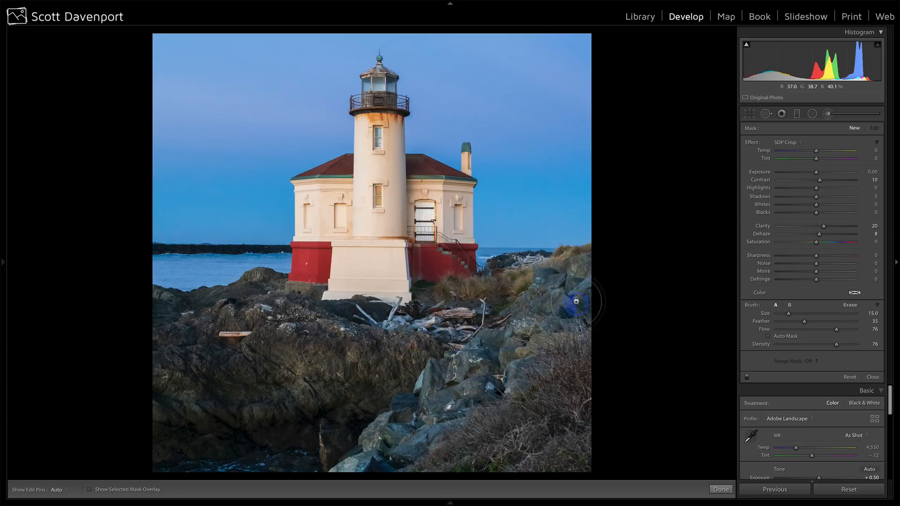
{"action": "mouse_move", "coordinate": [494, 353]}
{"action": "left_mouse_down"}
{"action": "mouse_move", "coordinate": [510, 371]}
{"action": "mouse_move", "coordinate": [479, 364]}
{"action": "mouse_move", "coordinate": [444, 406]}
{"action": "mouse_move", "coordinate": [380, 448]}
{"action": "mouse_move", "coordinate": [486, 361]}
{"action": "mouse_move", "coordinate": [486, 336]}
{"action": "mouse_move", "coordinate": [372, 343]}
{"action": "mouse_move", "coordinate": [385, 340]}
{"action": "mouse_move", "coordinate": [376, 329]}
{"action": "mouse_move", "coordinate": [305, 326]}
{"action": "mouse_move", "coordinate": [284, 308]}
{"action": "mouse_move", "coordinate": [176, 311]}
{"action": "mouse_move", "coordinate": [180, 328]}
{"action": "mouse_move", "coordinate": [221, 341]}
{"action": "mouse_move", "coordinate": [177, 367]}
{"action": "mouse_move", "coordinate": [177, 412]}
{"action": "mouse_move", "coordinate": [194, 421]}
{"action": "mouse_move", "coordinate": [289, 407]}
{"action": "mouse_move", "coordinate": [320, 412]}
{"action": "mouse_move", "coordinate": [307, 421]}
{"action": "mouse_move", "coordinate": [204, 423]}
{"action": "mouse_move", "coordinate": [406, 376]}
{"action": "mouse_move", "coordinate": [329, 377]}
{"action": "mouse_move", "coordinate": [273, 365]}
{"action": "mouse_move", "coordinate": [290, 350]}
{"action": "mouse_move", "coordinate": [344, 357]}
{"action": "mouse_move", "coordinate": [352, 344]}
{"action": "mouse_move", "coordinate": [409, 338]}
{"action": "mouse_move", "coordinate": [539, 300]}
{"action": "mouse_move", "coordinate": [405, 433]}
{"action": "mouse_move", "coordinate": [509, 332]}
{"action": "mouse_move", "coordinate": [363, 361]}
{"action": "mouse_move", "coordinate": [271, 336]}
{"action": "mouse_move", "coordinate": [251, 314]}
{"action": "mouse_move", "coordinate": [260, 297]}
{"action": "mouse_move", "coordinate": [248, 312]}
{"action": "mouse_move", "coordinate": [163, 320]}
{"action": "mouse_move", "coordinate": [158, 428]}
{"action": "mouse_move", "coordinate": [203, 402]}
{"action": "mouse_move", "coordinate": [334, 396]}
{"action": "mouse_move", "coordinate": [314, 404]}
{"action": "mouse_move", "coordinate": [406, 434]}
{"action": "mouse_move", "coordinate": [536, 323]}
{"action": "mouse_move", "coordinate": [385, 414]}
{"action": "mouse_move", "coordinate": [494, 365]}
{"action": "mouse_move", "coordinate": [556, 302]}
{"action": "mouse_move", "coordinate": [496, 338]}
{"action": "mouse_move", "coordinate": [289, 342]}
{"action": "mouse_move", "coordinate": [256, 292]}
{"action": "mouse_move", "coordinate": [156, 328]}
{"action": "mouse_move", "coordinate": [163, 403]}
{"action": "mouse_move", "coordinate": [374, 351]}
{"action": "left_mouse_up"}
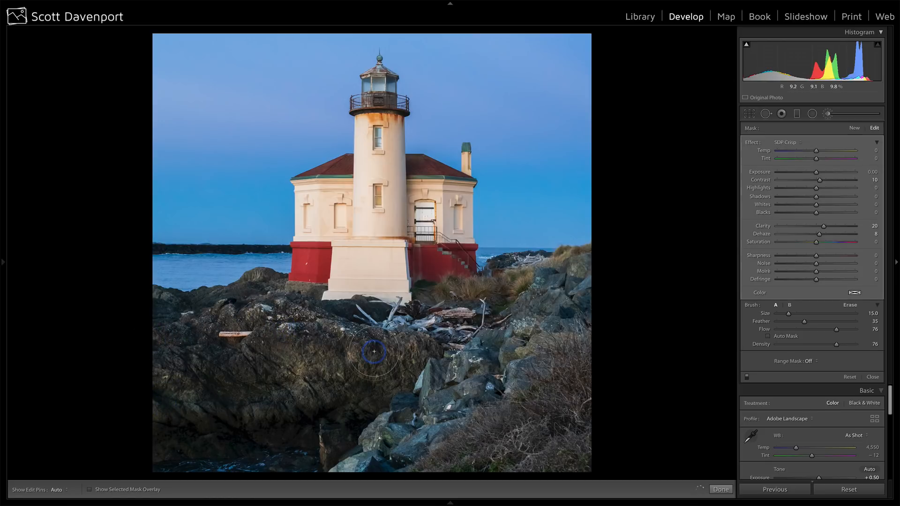
Show the mask overlay and fill in the missed edges of the lower foreground rocks with a size 6.0 brush.
{"action": "key", "text": "o"}
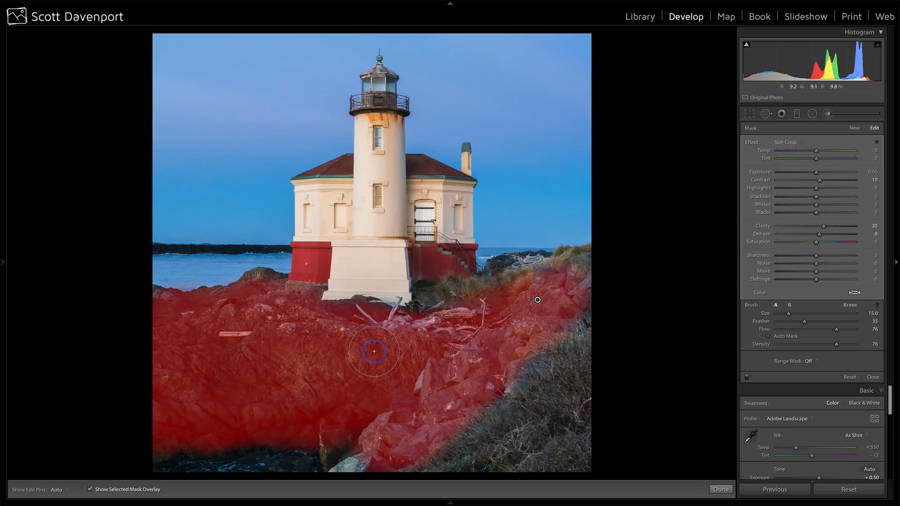
{"action": "scroll", "coordinate": [364, 432], "scroll_direction": "down", "scroll_amount": 9}
{"action": "left_click_drag", "start_coordinate": [376, 447], "coordinate": [362, 461]}
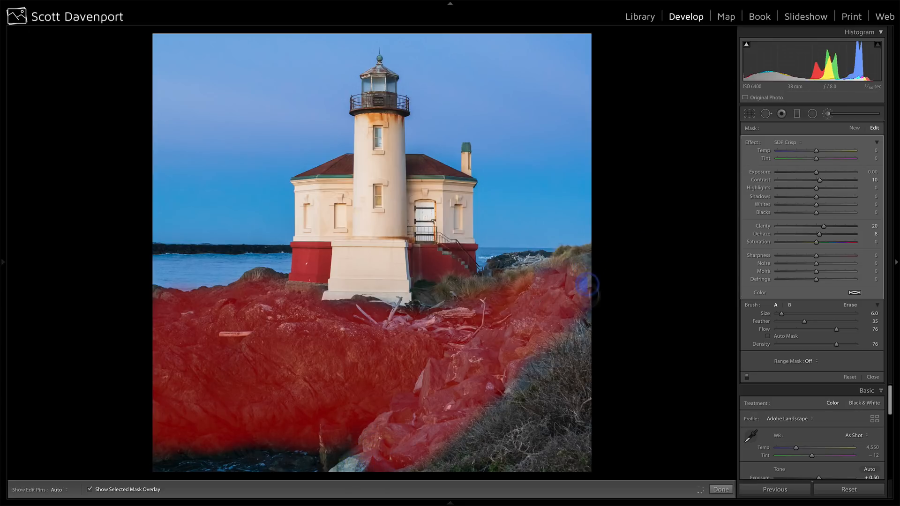
{"action": "mouse_move", "coordinate": [372, 463]}
{"action": "left_mouse_down"}
{"action": "mouse_move", "coordinate": [346, 475]}
{"action": "mouse_move", "coordinate": [351, 440]}
{"action": "mouse_move", "coordinate": [332, 447]}
{"action": "left_mouse_up"}
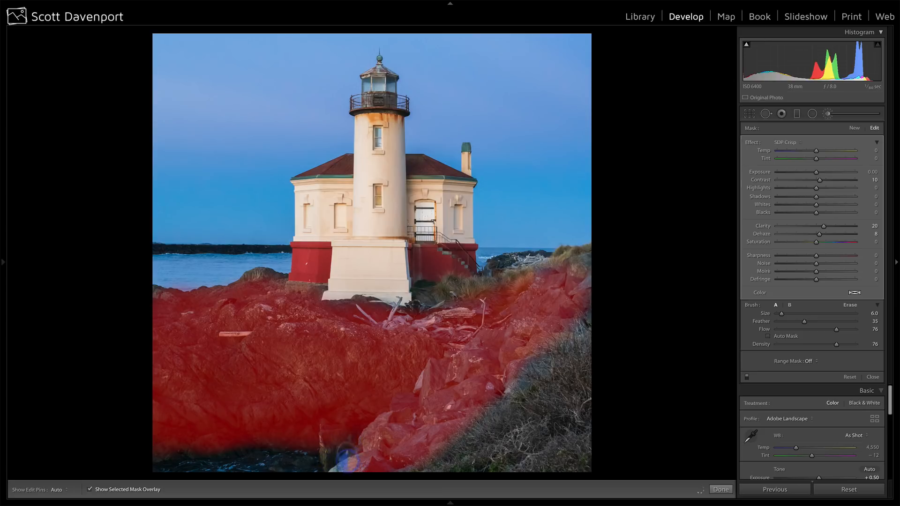
{"action": "key", "text": "h"}
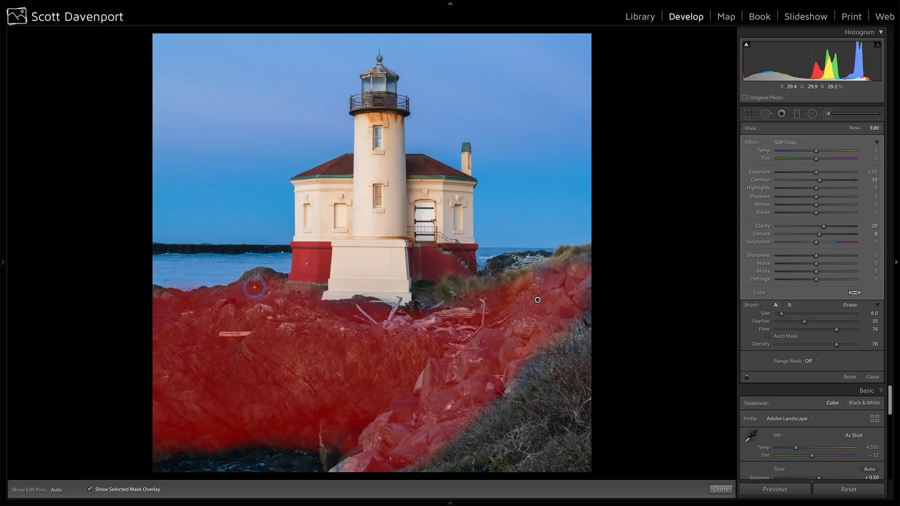
Touch up the mask on the small outcrop beside the lighthouse base with a size 2.0 brush, and close the adjustment brush.
{"action": "scroll", "coordinate": [254, 287], "scroll_direction": "down", "scroll_amount": 4}
{"action": "key", "text": "h"}
{"action": "mouse_move", "coordinate": [272, 277]}
{"action": "left_mouse_down"}
{"action": "mouse_move", "coordinate": [244, 281]}
{"action": "mouse_move", "coordinate": [272, 277]}
{"action": "left_mouse_up"}
{"action": "key", "text": "ctrl+z"}
{"action": "key", "text": "h"}
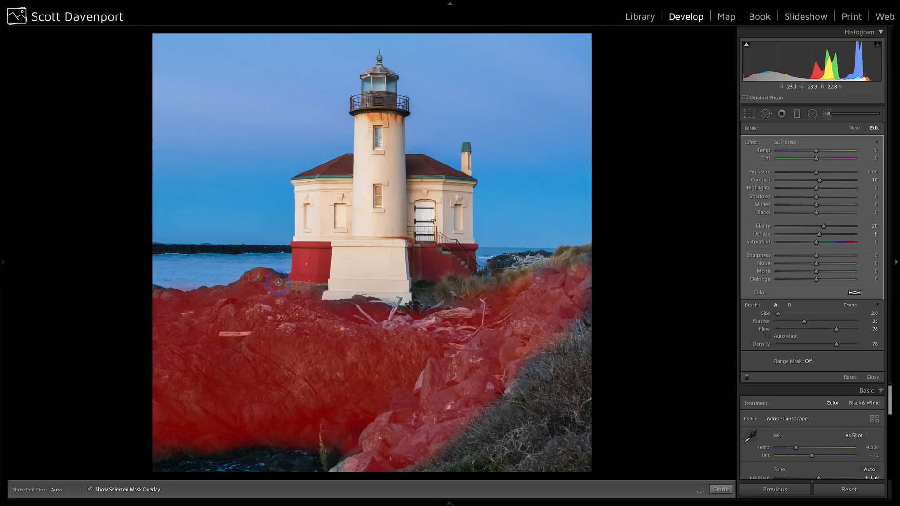
{"action": "key", "text": "o"}
{"action": "left_click", "coordinate": [872, 378]}
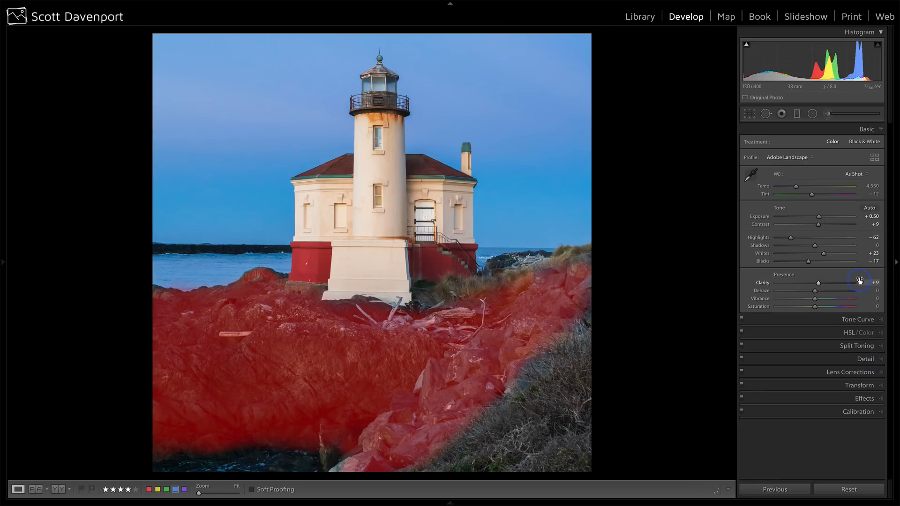
Try the Auto white balance, and set the white balance to Cloudy.
{"action": "left_click", "coordinate": [854, 172]}
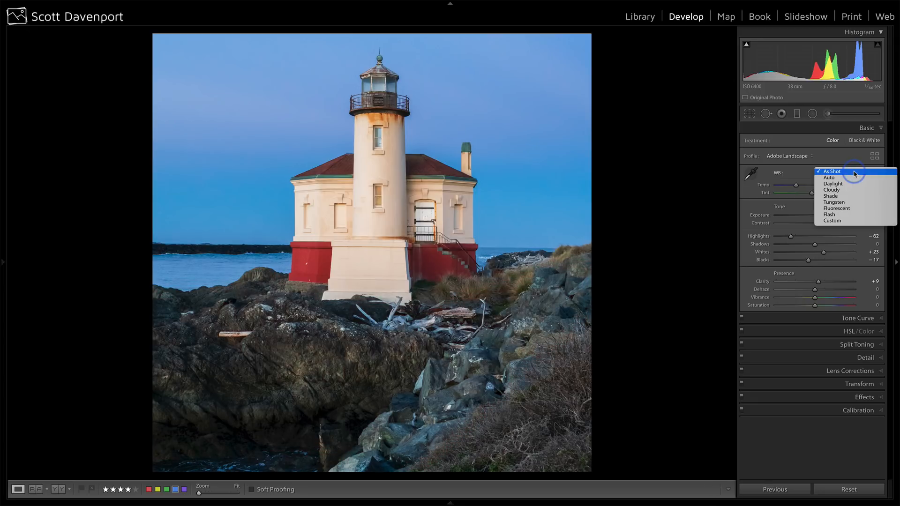
{"action": "left_click", "coordinate": [854, 177]}
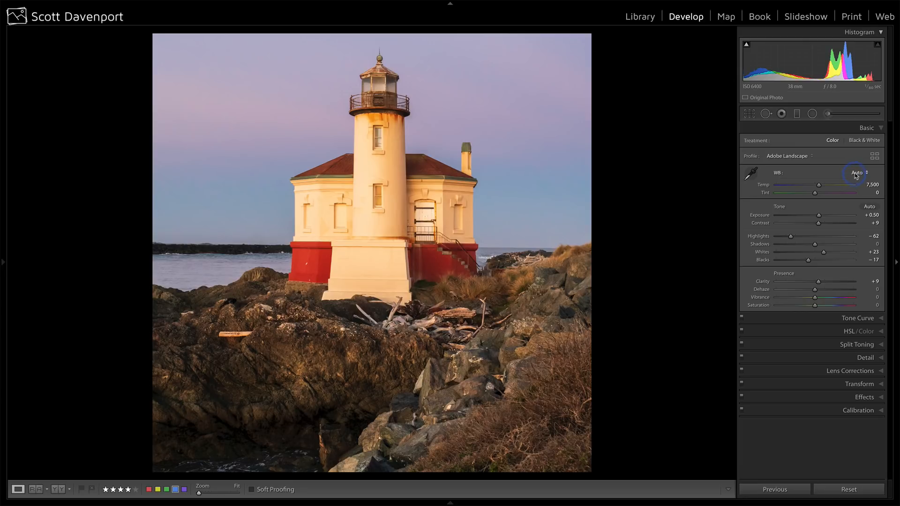
{"action": "left_click", "coordinate": [856, 175]}
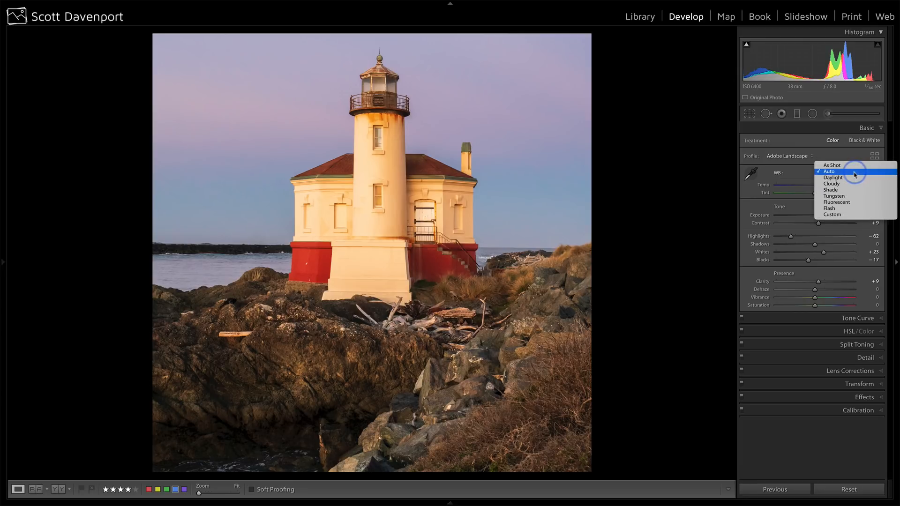
{"action": "left_click", "coordinate": [845, 183]}
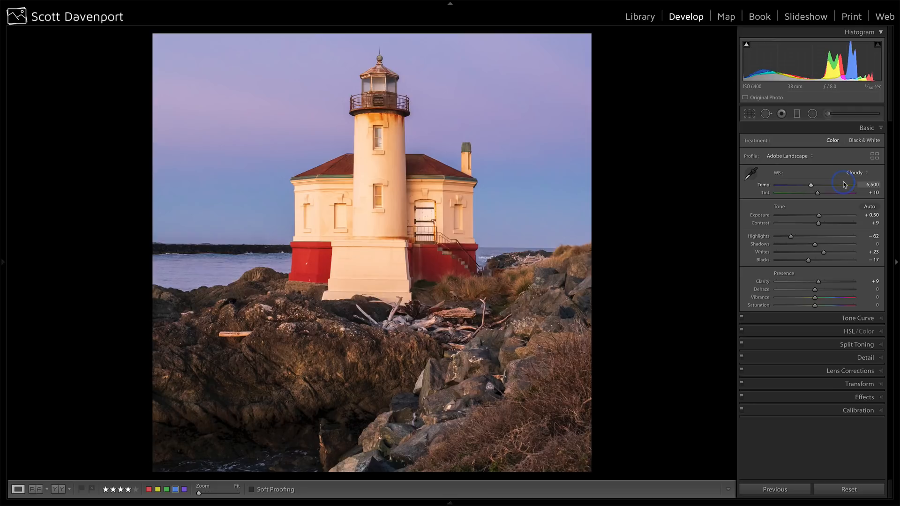
Compare the As Shot white balance with the Cloudy setting.
{"action": "left_click", "coordinate": [852, 173]}
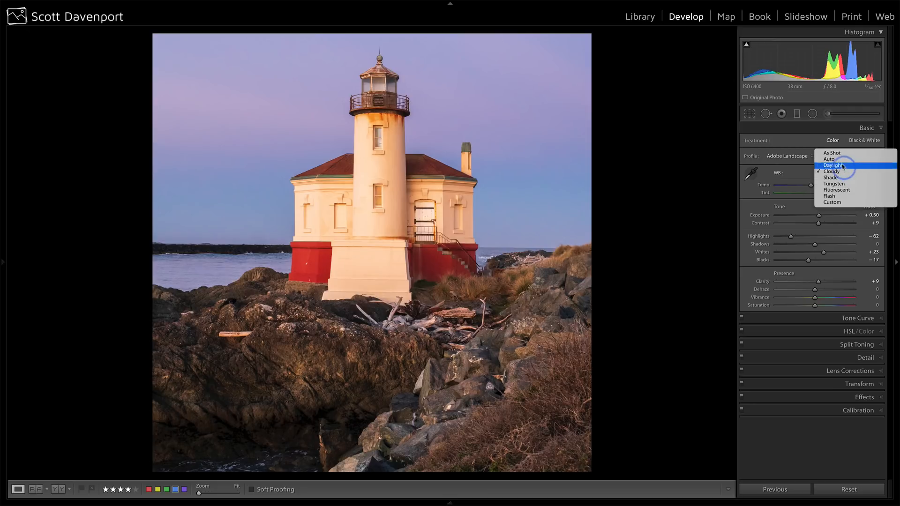
{"action": "left_click", "coordinate": [841, 156]}
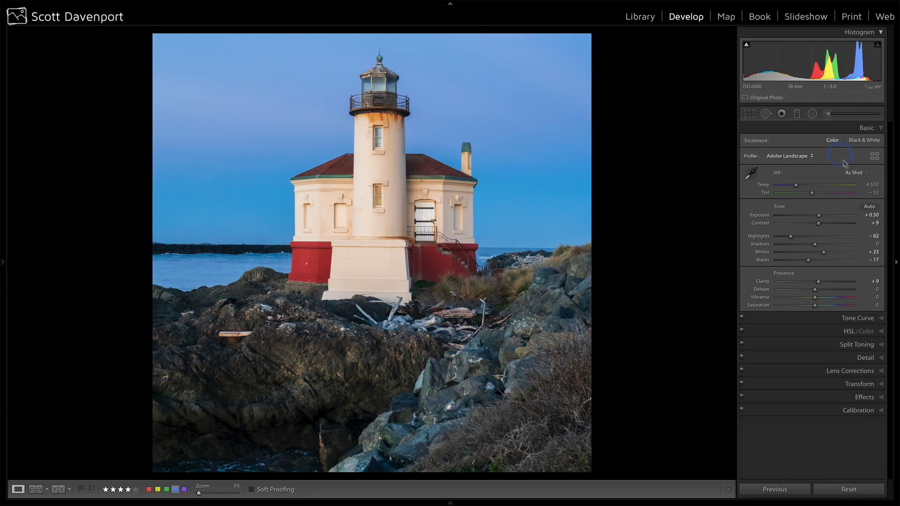
{"action": "left_click", "coordinate": [854, 173]}
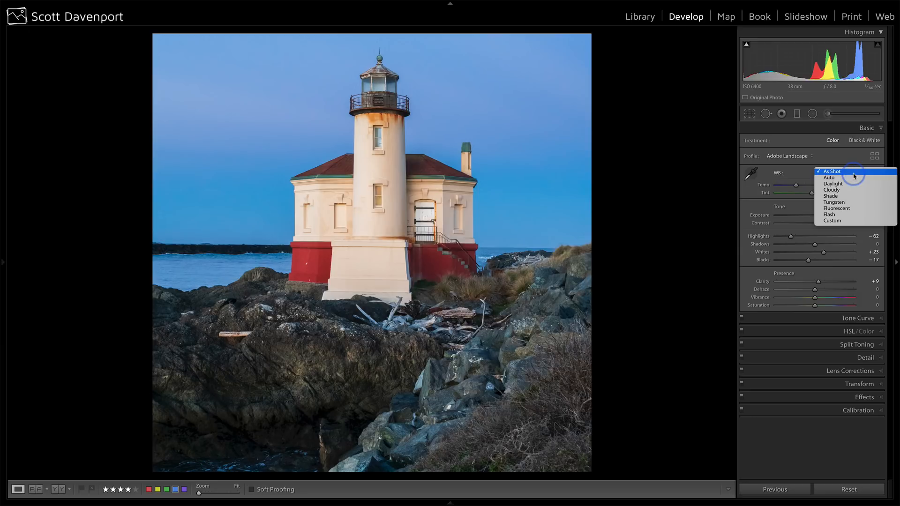
{"action": "left_click", "coordinate": [848, 190]}
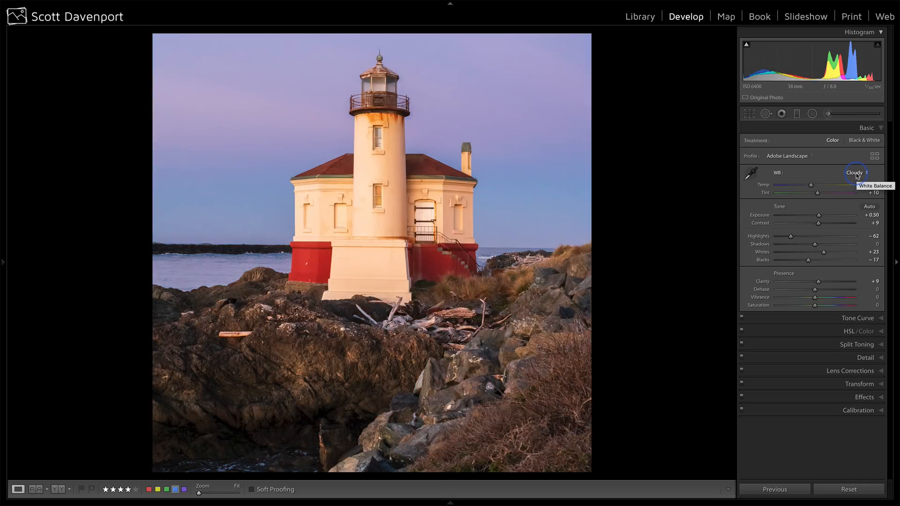
Apply the Shade white balance, and cool the temperature to 5,323.
{"action": "left_click", "coordinate": [858, 175]}
{"action": "left_click", "coordinate": [854, 181]}
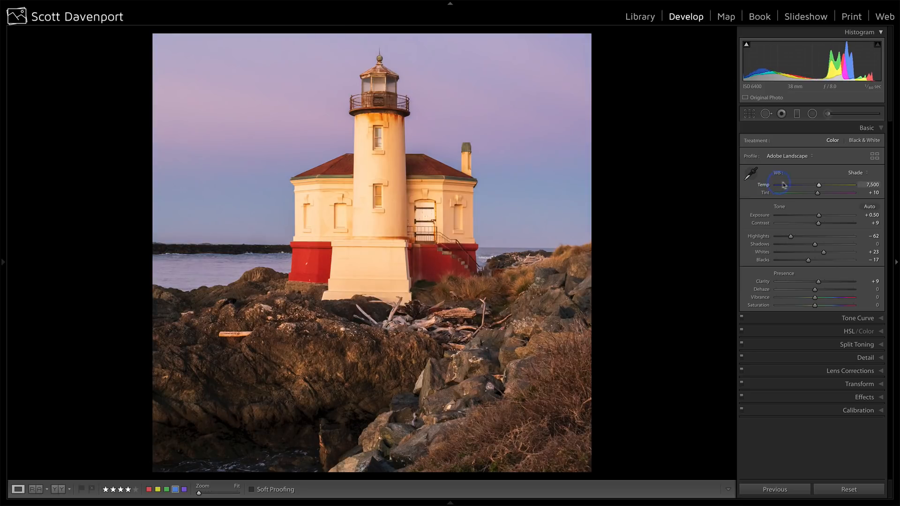
{"action": "left_click_drag", "start_coordinate": [819, 185], "coordinate": [801, 188]}
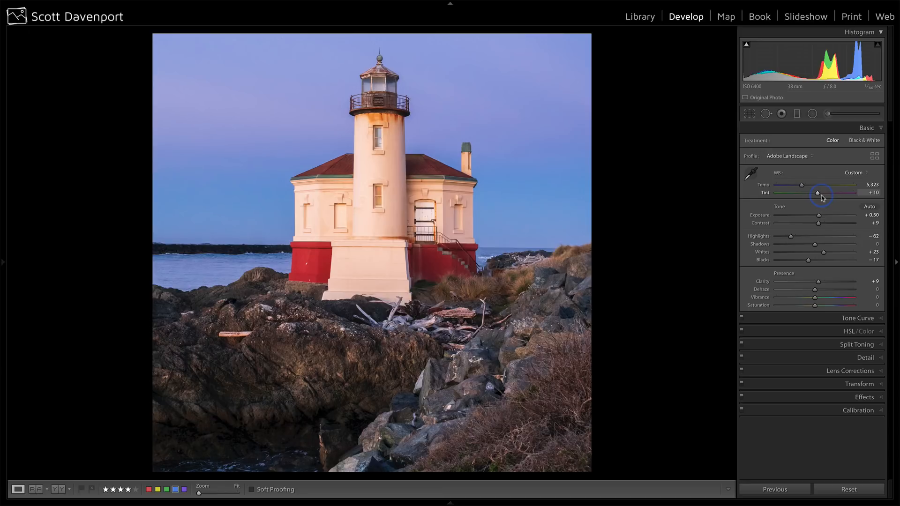
On the green channel's tone curve, lower a shadow point to about 20.0 / 16.9 % and anchor the curve near 32.5 / 31.8 %.
{"action": "left_click", "coordinate": [850, 318]}
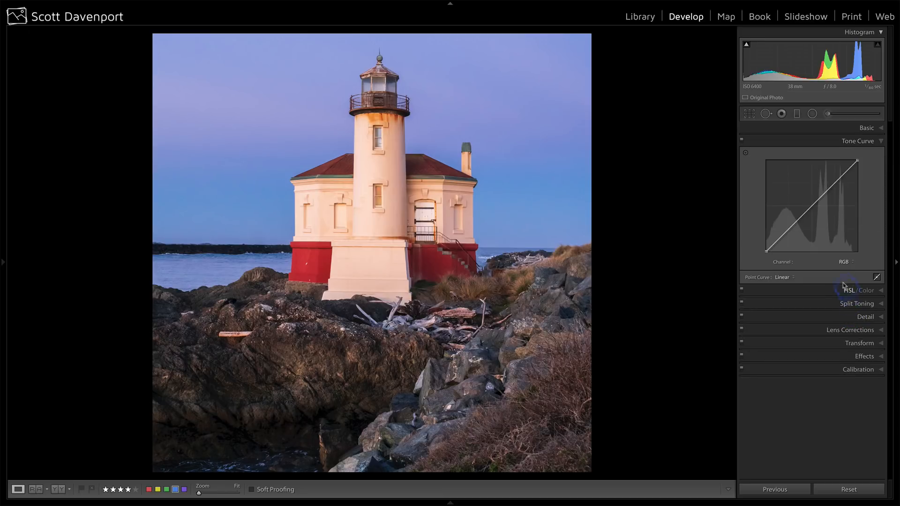
{"action": "left_click", "coordinate": [843, 261]}
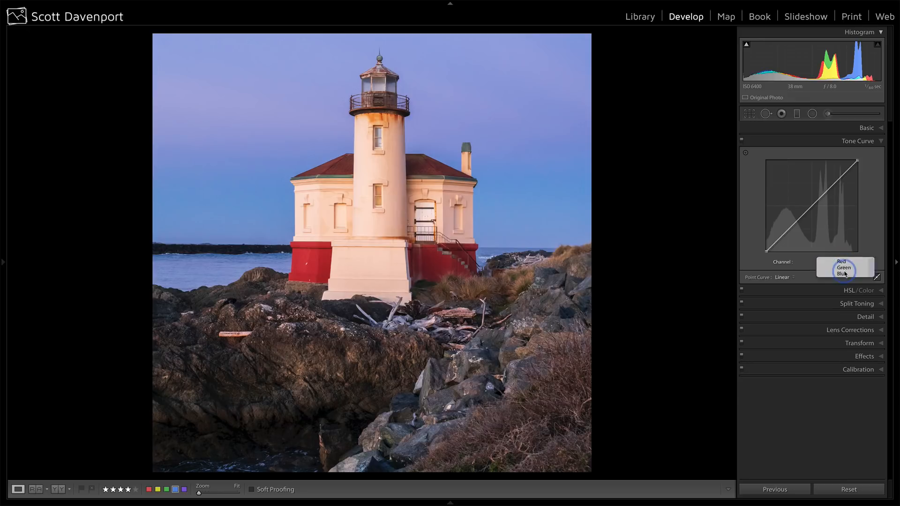
{"action": "left_click", "coordinate": [844, 268]}
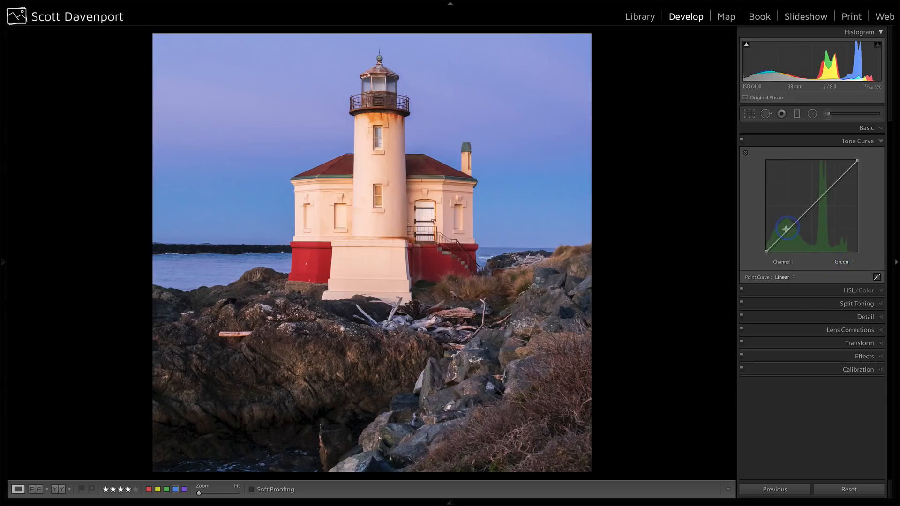
{"action": "left_click", "coordinate": [745, 152]}
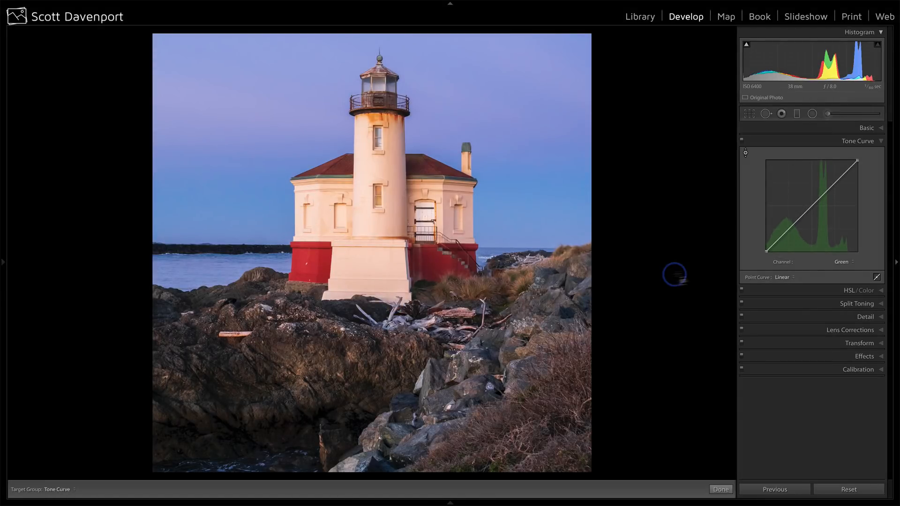
{"action": "left_click", "coordinate": [785, 233]}
{"action": "left_click_drag", "start_coordinate": [785, 237], "coordinate": [785, 237]}
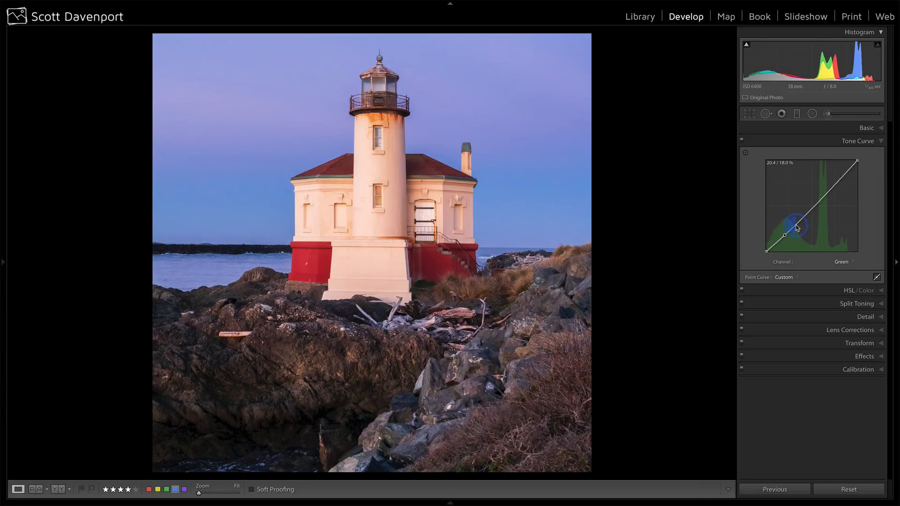
{"action": "left_click", "coordinate": [796, 223]}
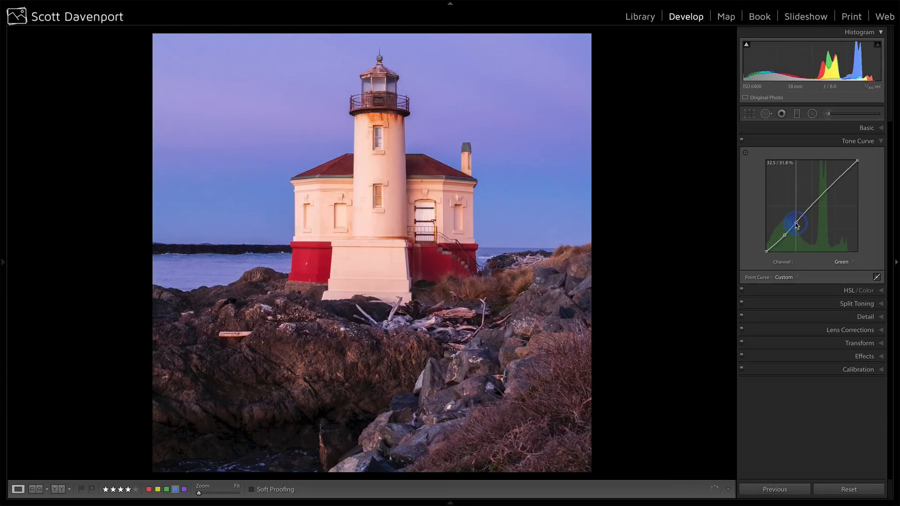
{"action": "left_click_drag", "start_coordinate": [796, 224], "coordinate": [785, 237]}
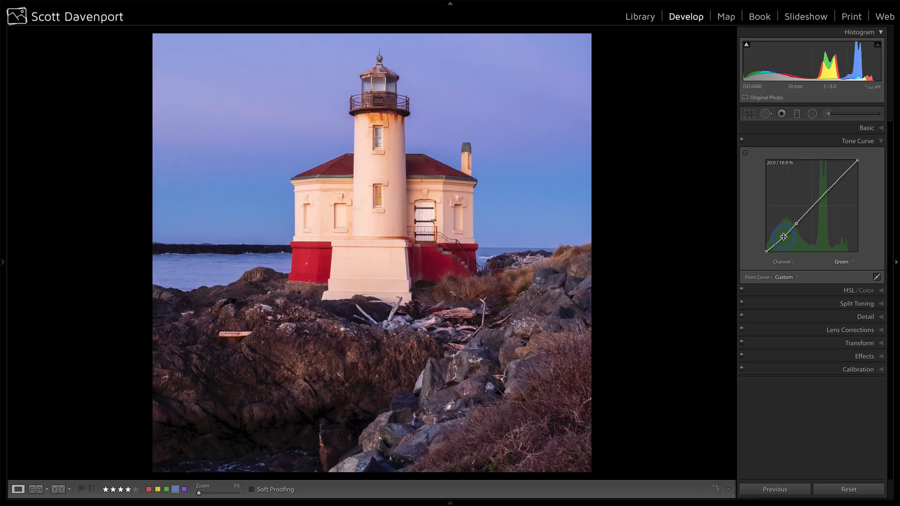
Compare the photo with the tone curve off and on, and fine-tune the green channel's shadow point.
{"action": "left_click", "coordinate": [741, 141]}
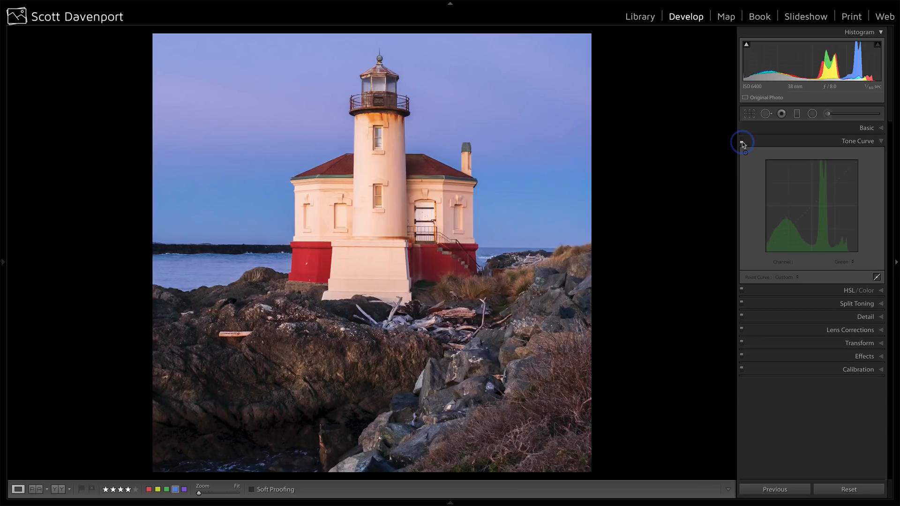
{"action": "left_click", "coordinate": [742, 142]}
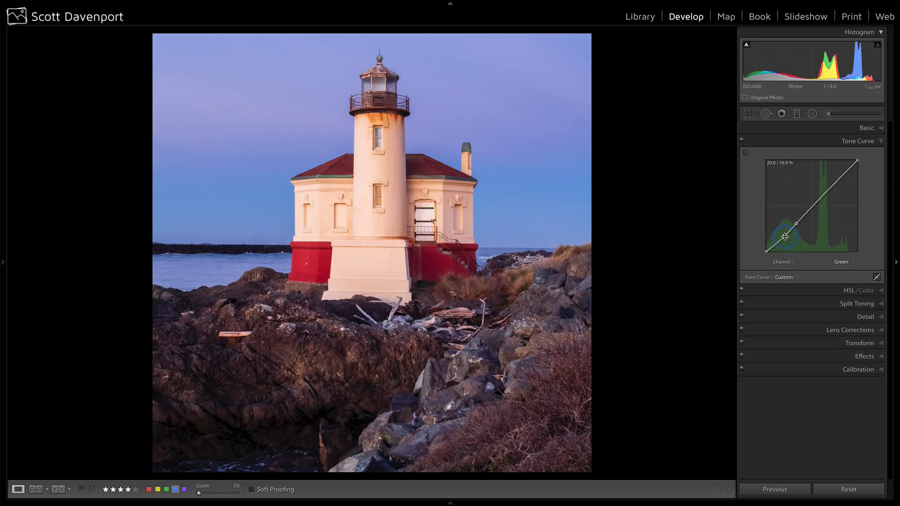
{"action": "left_click_drag", "start_coordinate": [785, 237], "coordinate": [785, 236]}
Add a diagonal graduated filter over the lower-right foreground grass and rocks with the Burn (Darken) effect.
{"action": "left_click", "coordinate": [797, 113]}
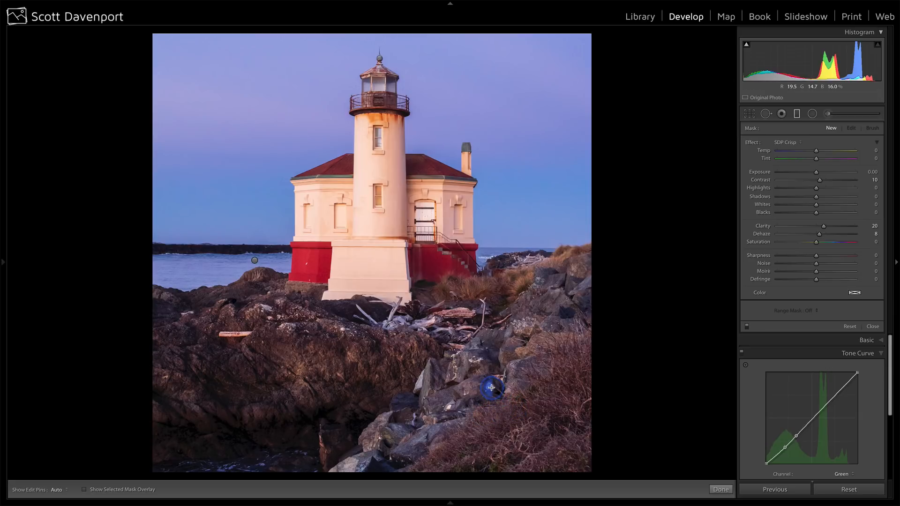
{"action": "left_click_drag", "start_coordinate": [516, 408], "coordinate": [493, 382]}
{"action": "left_click", "coordinate": [794, 147]}
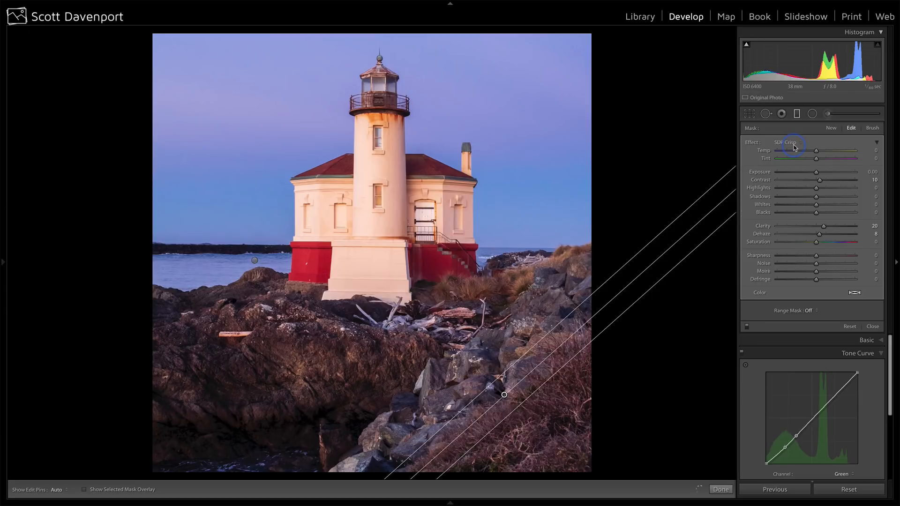
{"action": "left_click", "coordinate": [794, 147]}
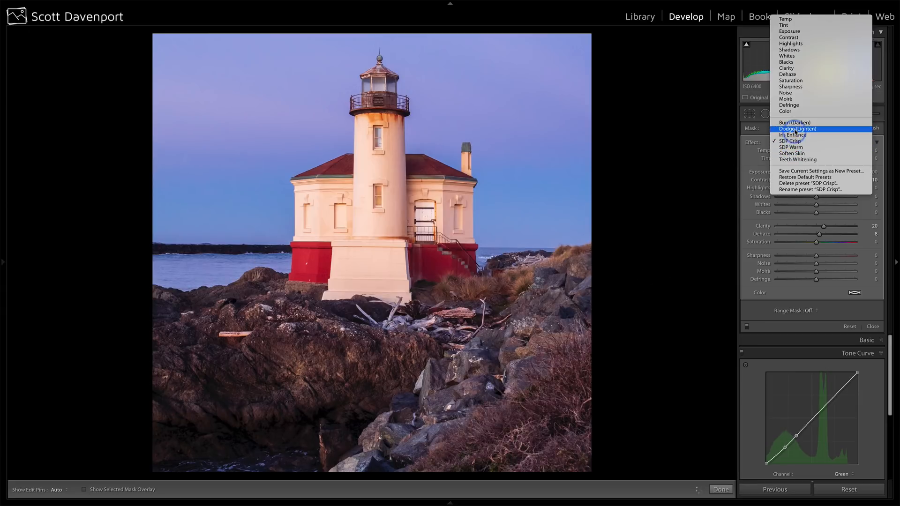
{"action": "left_click", "coordinate": [795, 123]}
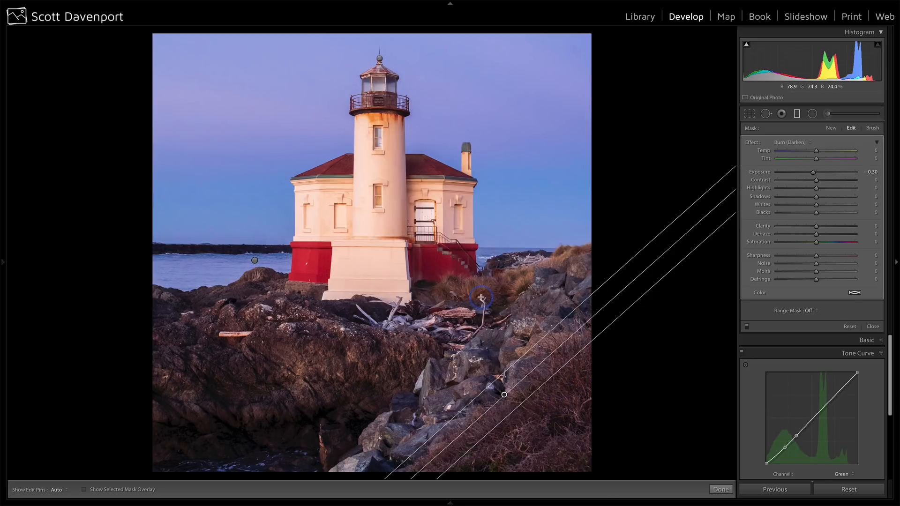
Draw a radial filter around the whole lighthouse and centre it on the tower.
{"action": "left_click", "coordinate": [813, 114]}
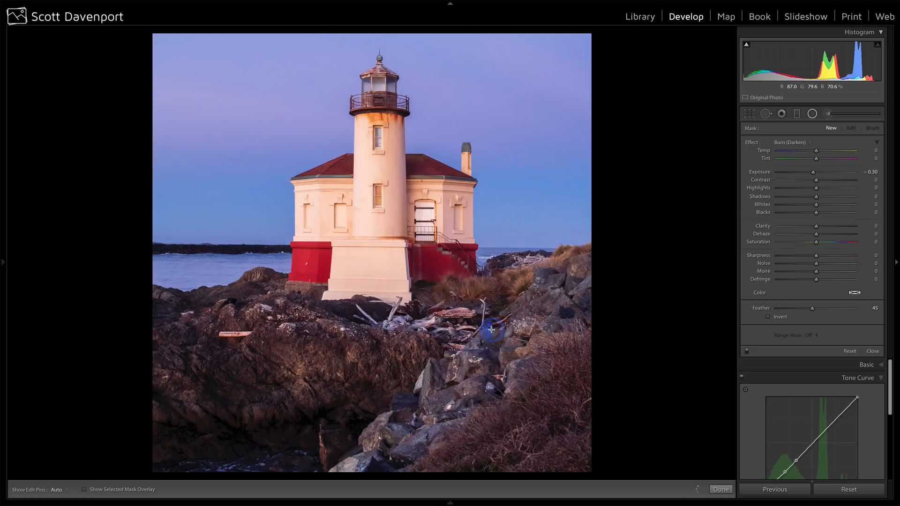
{"action": "left_click_drag", "start_coordinate": [382, 180], "coordinate": [516, 322]}
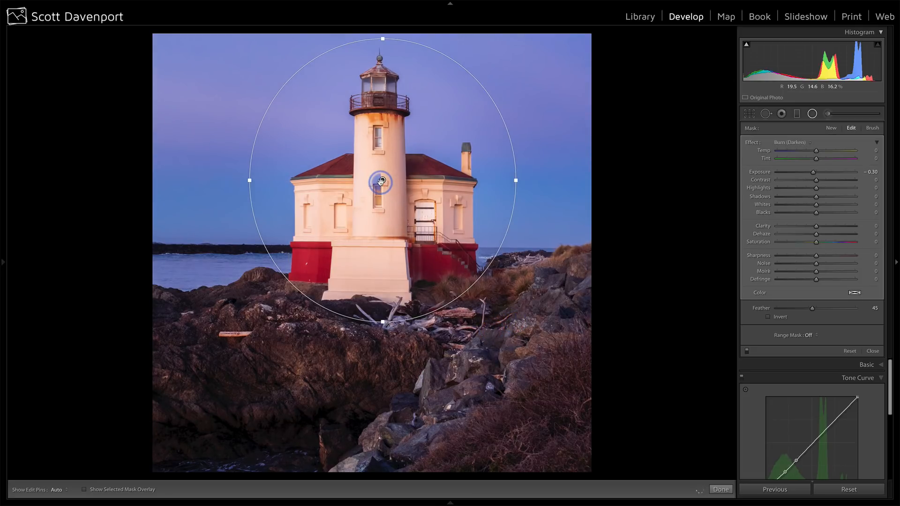
{"action": "left_click_drag", "start_coordinate": [381, 180], "coordinate": [381, 184]}
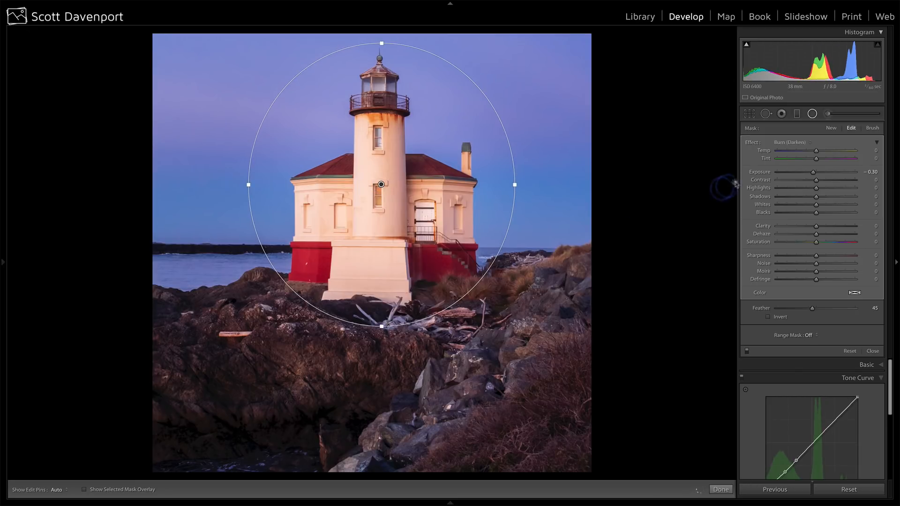
Reset the radial filter's exposure, invert its mask, and set contrast to 15, highlights to -14 and clarity to 24.
{"action": "double_click", "coordinate": [762, 174]}
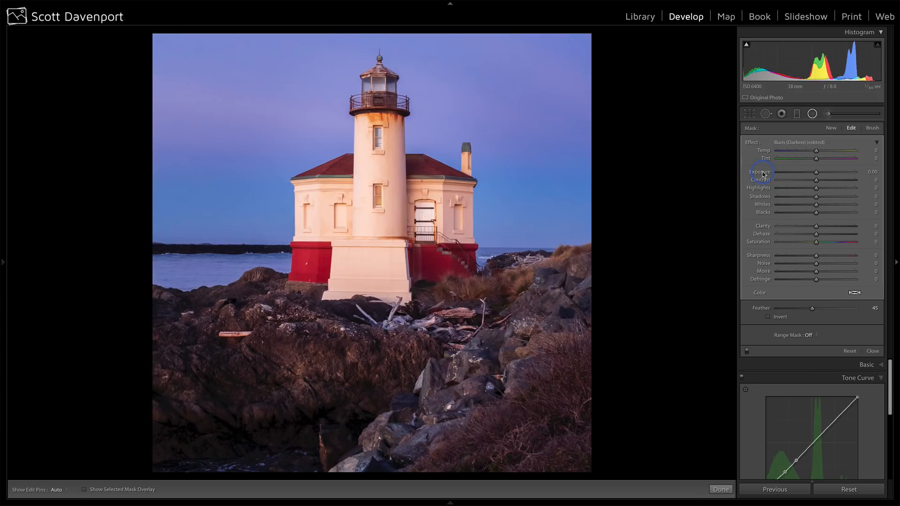
{"action": "left_click", "coordinate": [821, 181]}
{"action": "left_click", "coordinate": [821, 227]}
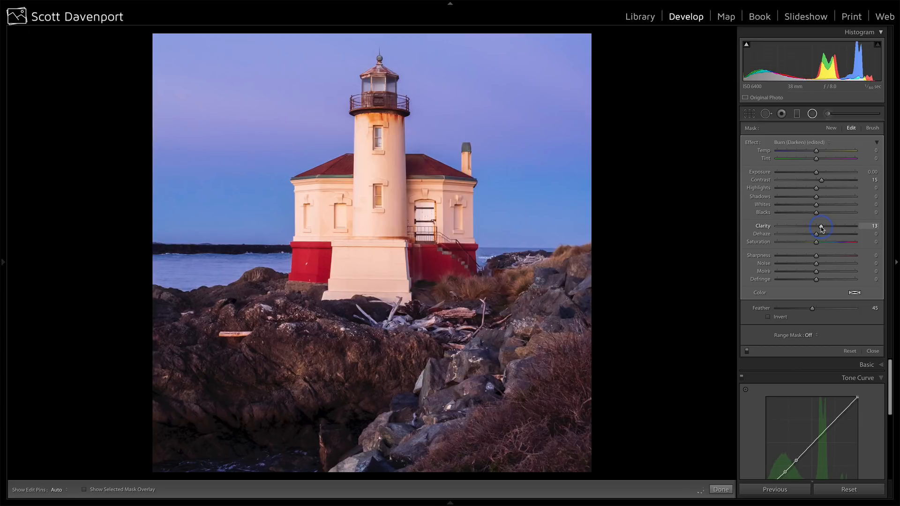
{"action": "left_click", "coordinate": [768, 317]}
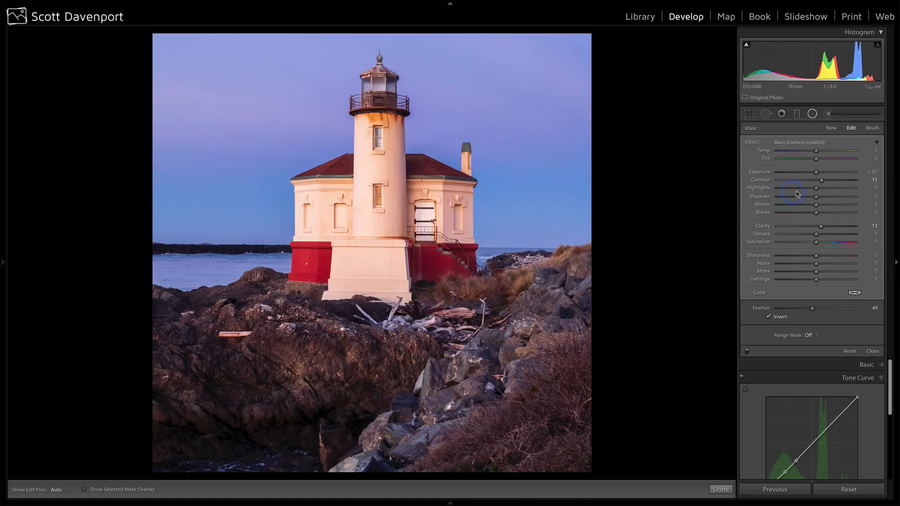
{"action": "left_click_drag", "start_coordinate": [816, 188], "coordinate": [810, 190]}
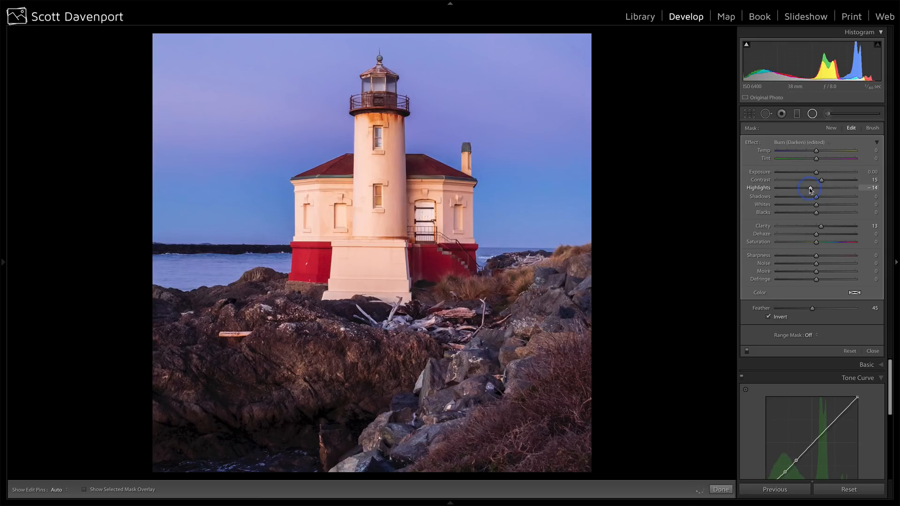
{"action": "left_click", "coordinate": [825, 229]}
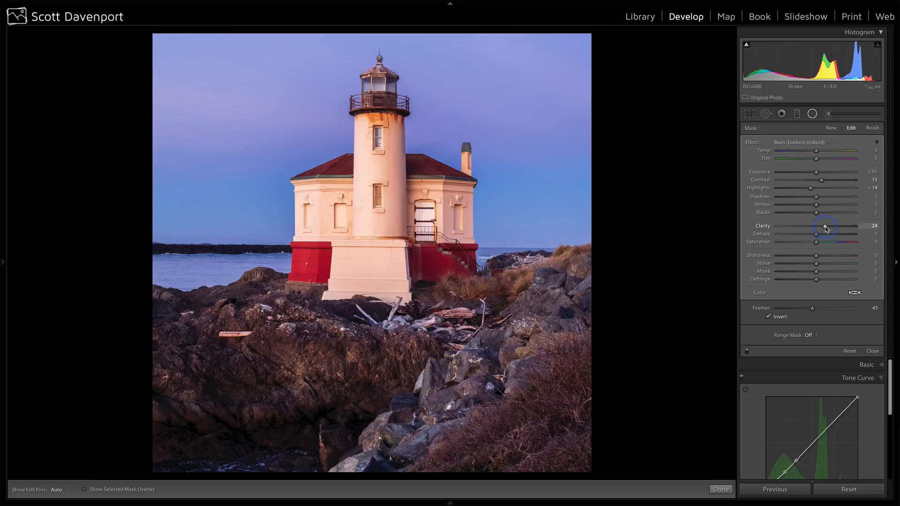
With the mask overlay shown, erase the radial mask from the sky around the lighthouse using a size 27.0 brush at flow 100, and close the filter.
{"action": "key", "text": "o"}
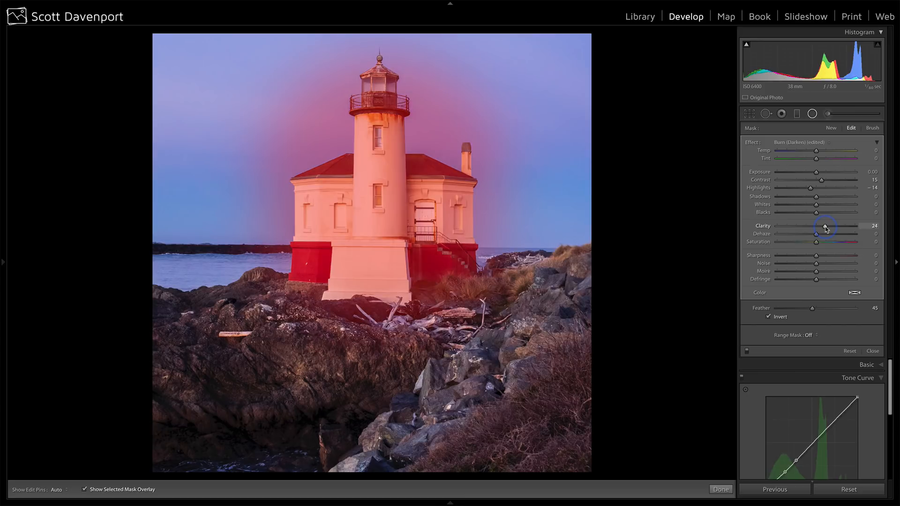
{"action": "mouse_move", "coordinate": [422, 308]}
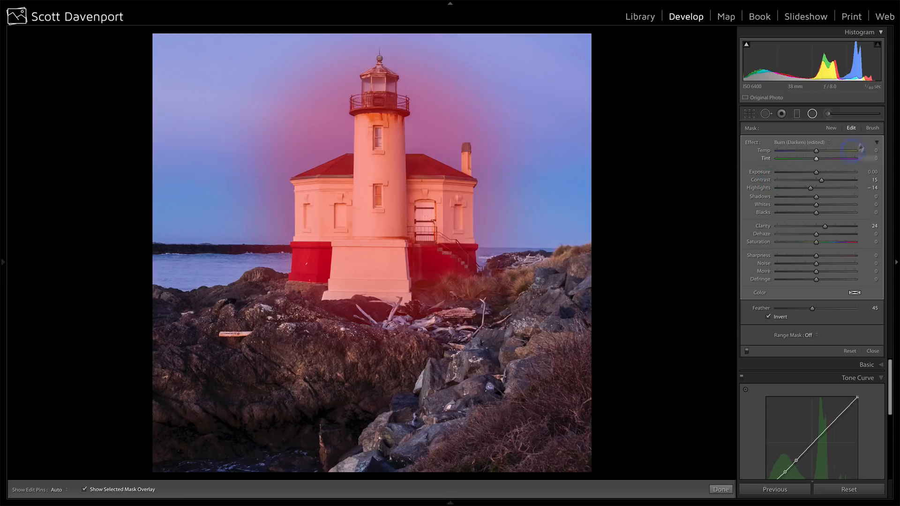
{"action": "left_click", "coordinate": [872, 128]}
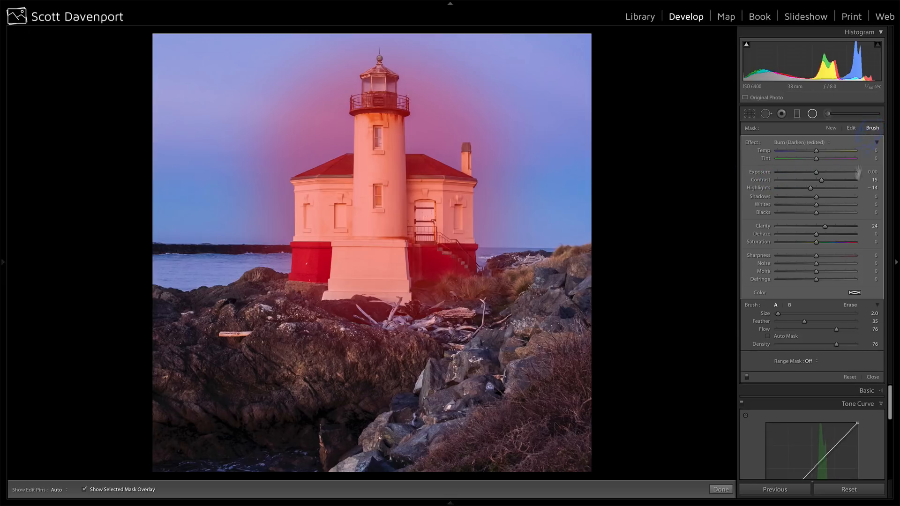
{"action": "left_click", "coordinate": [850, 305]}
{"action": "left_click_drag", "start_coordinate": [851, 330], "coordinate": [856, 331]}
{"action": "left_click_drag", "start_coordinate": [785, 314], "coordinate": [786, 314]}
{"action": "scroll", "coordinate": [448, 128], "scroll_direction": "up", "scroll_amount": 5}
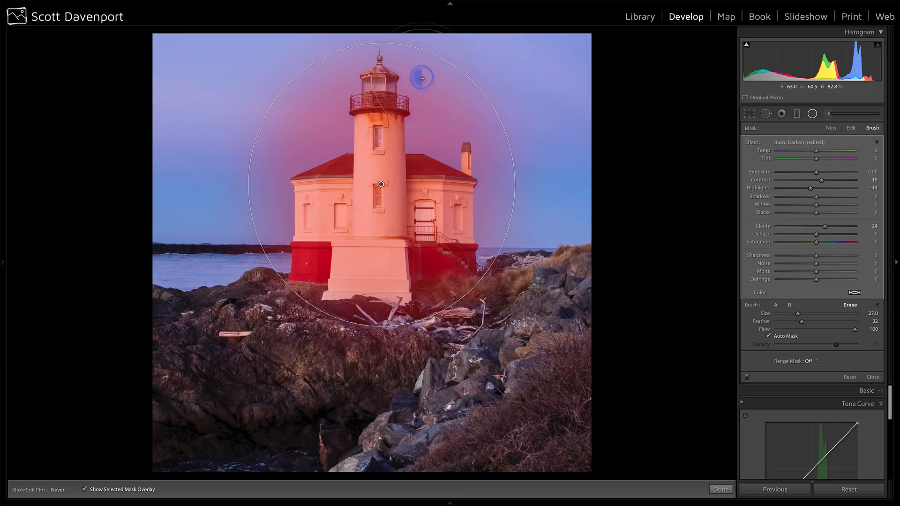
{"action": "key", "text": "h"}
{"action": "key", "text": "h"}
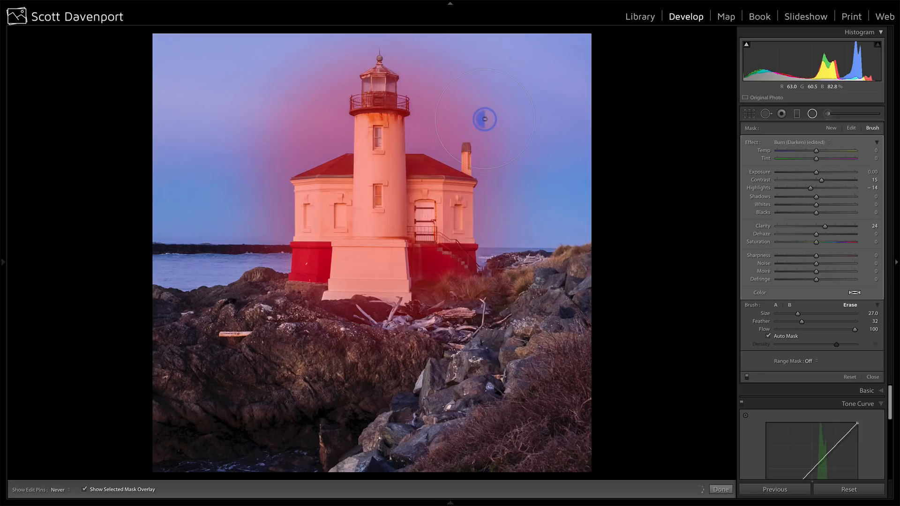
{"action": "mouse_move", "coordinate": [472, 120]}
{"action": "left_mouse_down"}
{"action": "mouse_move", "coordinate": [340, 78]}
{"action": "mouse_move", "coordinate": [356, 61]}
{"action": "mouse_move", "coordinate": [340, 74]}
{"action": "mouse_move", "coordinate": [334, 102]}
{"action": "mouse_move", "coordinate": [341, 136]}
{"action": "mouse_move", "coordinate": [276, 173]}
{"action": "left_mouse_up"}
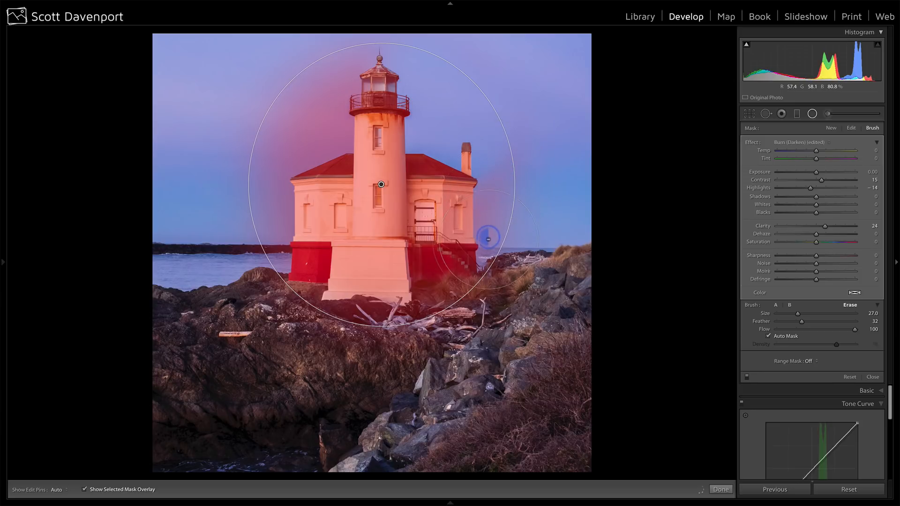
{"action": "mouse_move", "coordinate": [265, 109]}
{"action": "left_mouse_down"}
{"action": "mouse_move", "coordinate": [315, 74]}
{"action": "mouse_move", "coordinate": [358, 61]}
{"action": "left_mouse_up"}
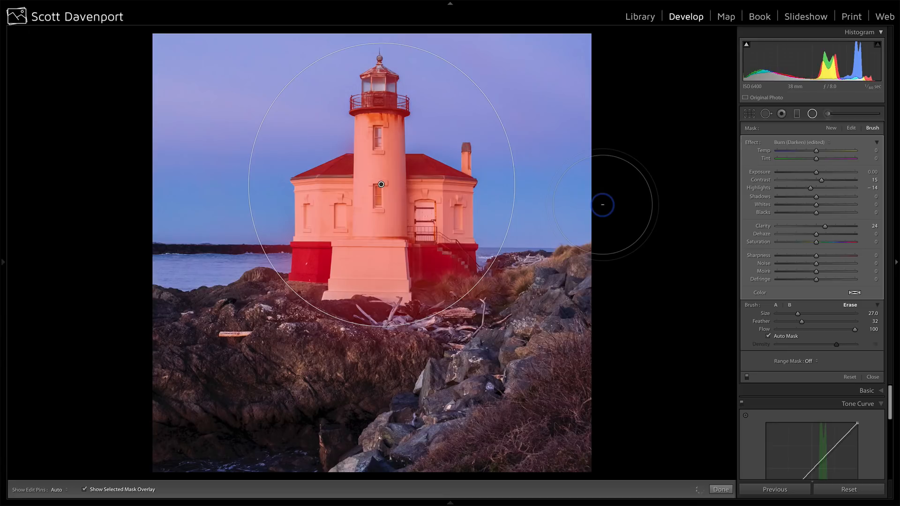
{"action": "key", "text": "o"}
{"action": "left_click", "coordinate": [874, 377]}
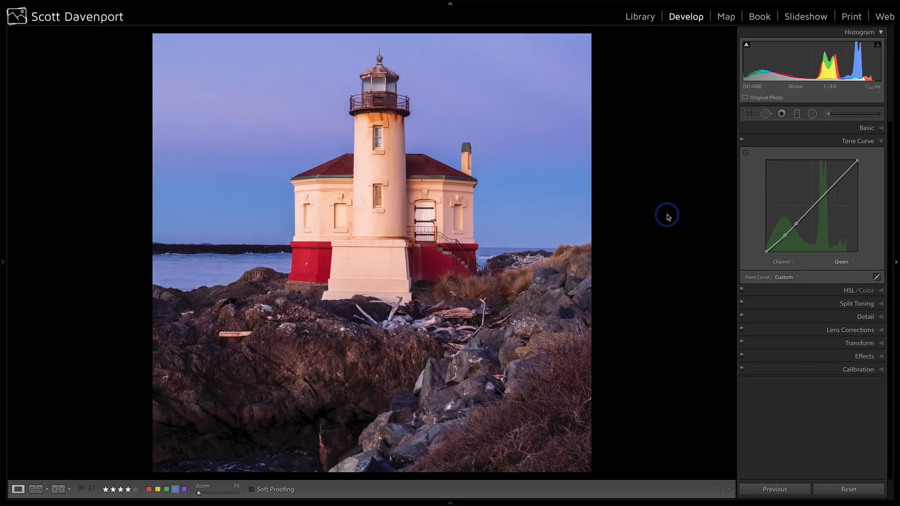
Set the post-crop vignetting amount to -6, and compare the photo with its before version.
{"action": "left_click", "coordinate": [860, 357]}
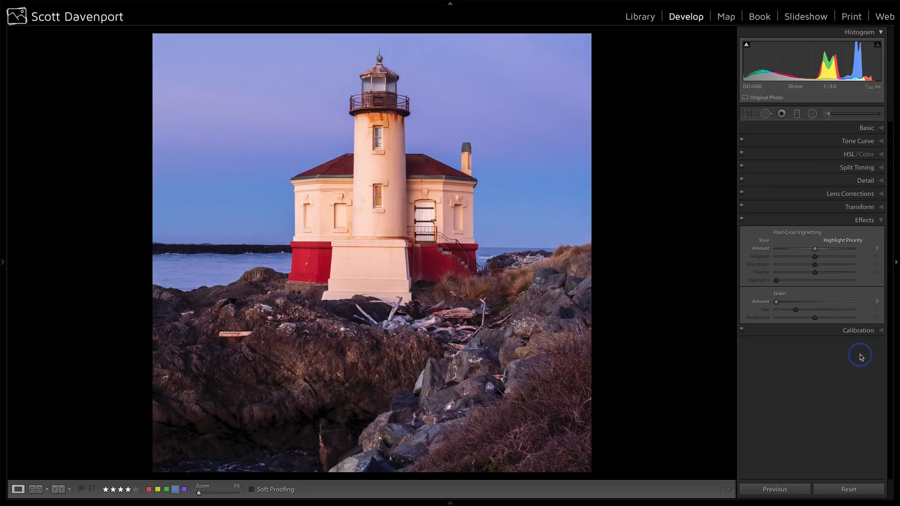
{"action": "left_click", "coordinate": [815, 251]}
{"action": "left_click_drag", "start_coordinate": [816, 250], "coordinate": [813, 251]}
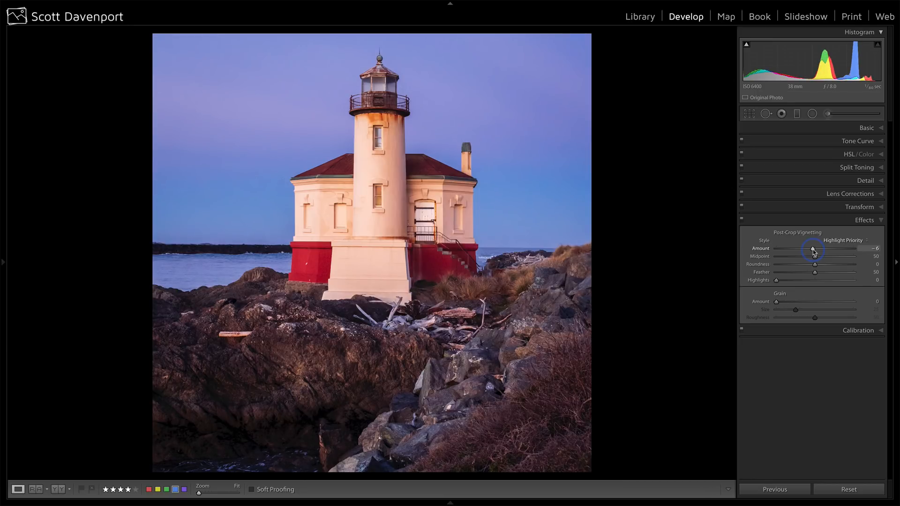
{"action": "key", "text": "backslash"}
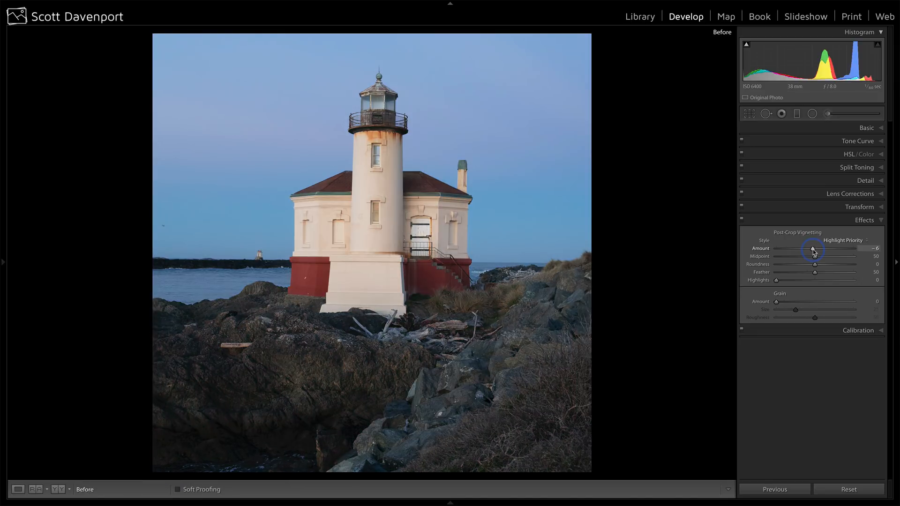
{"action": "key", "text": "backslash"}
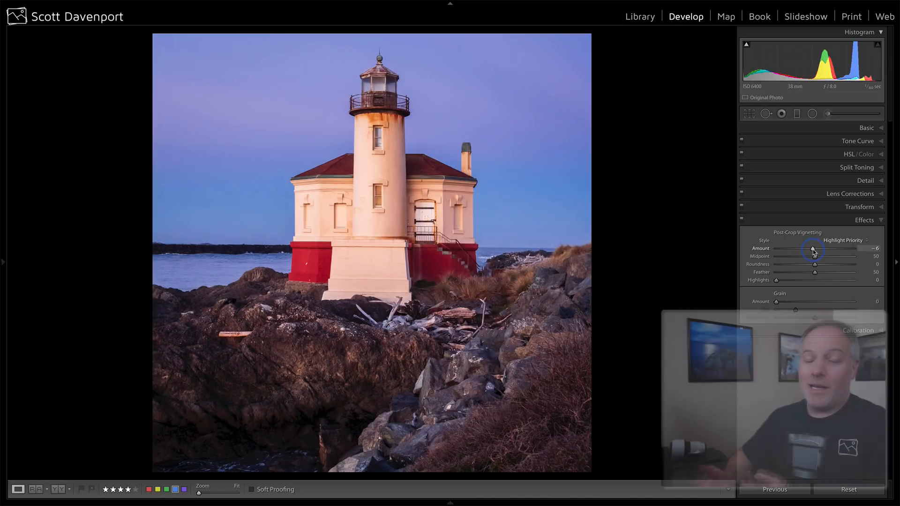